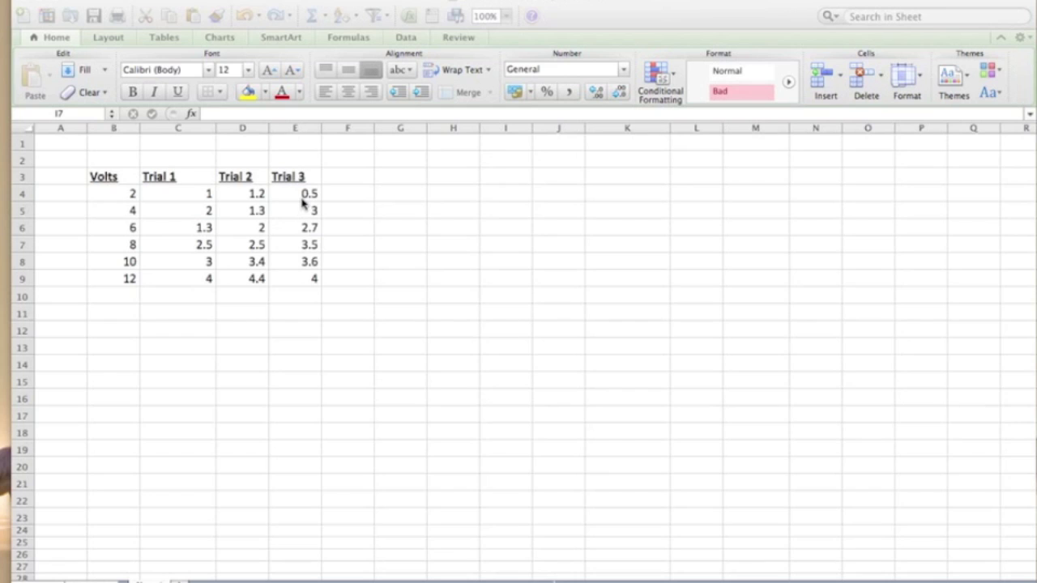
- Move the Trial 2 and Trial 3 values beneath the Trial 1 values, into C10:C15 and C16:C21
{"action": "left_click", "coordinate": [254, 208]}
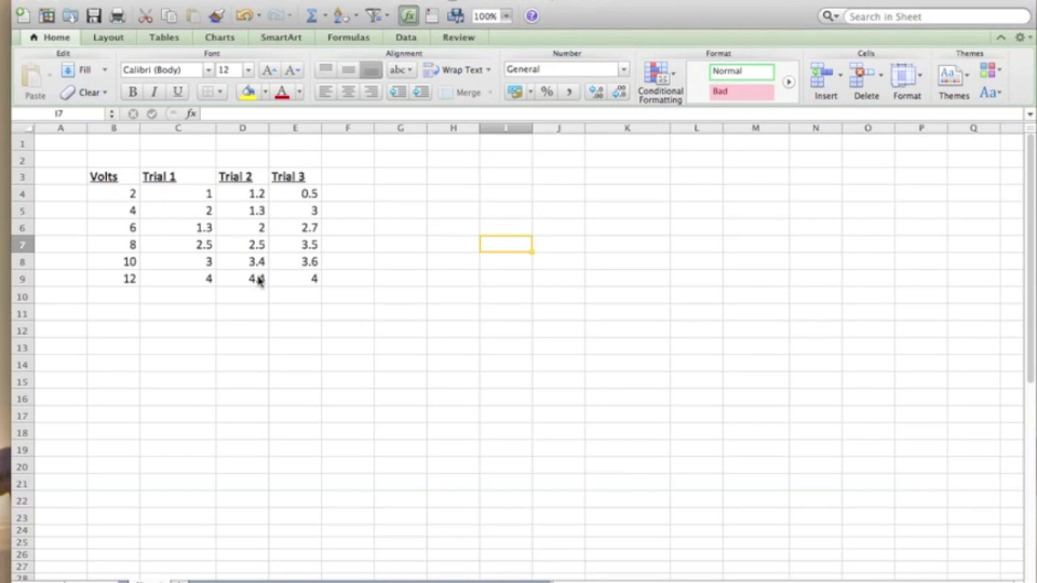
{"action": "left_click_drag", "start_coordinate": [241, 200], "coordinate": [240, 277]}
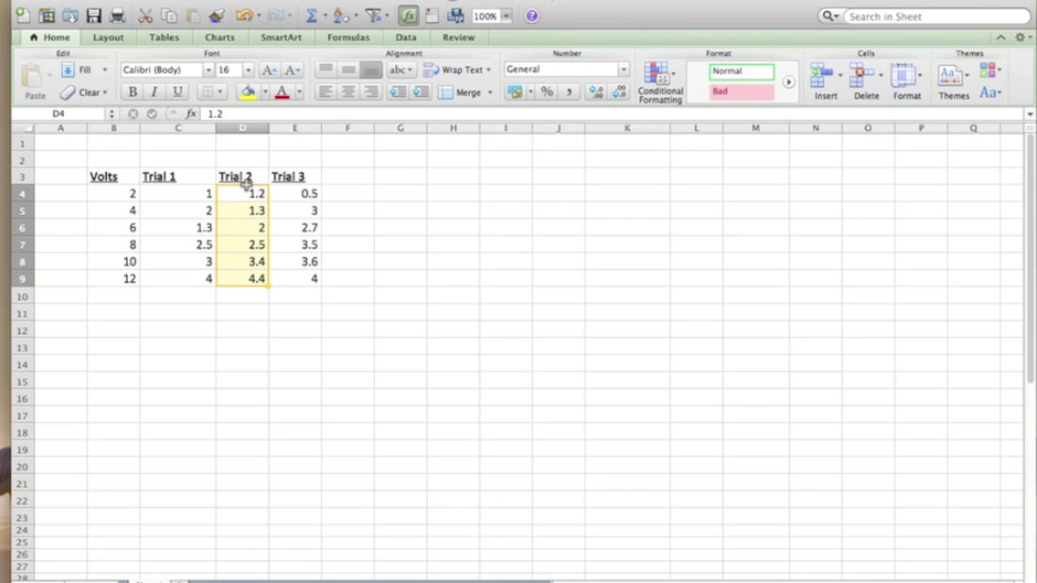
{"action": "left_click_drag", "start_coordinate": [245, 181], "coordinate": [198, 298]}
{"action": "left_click_drag", "start_coordinate": [279, 194], "coordinate": [297, 278]}
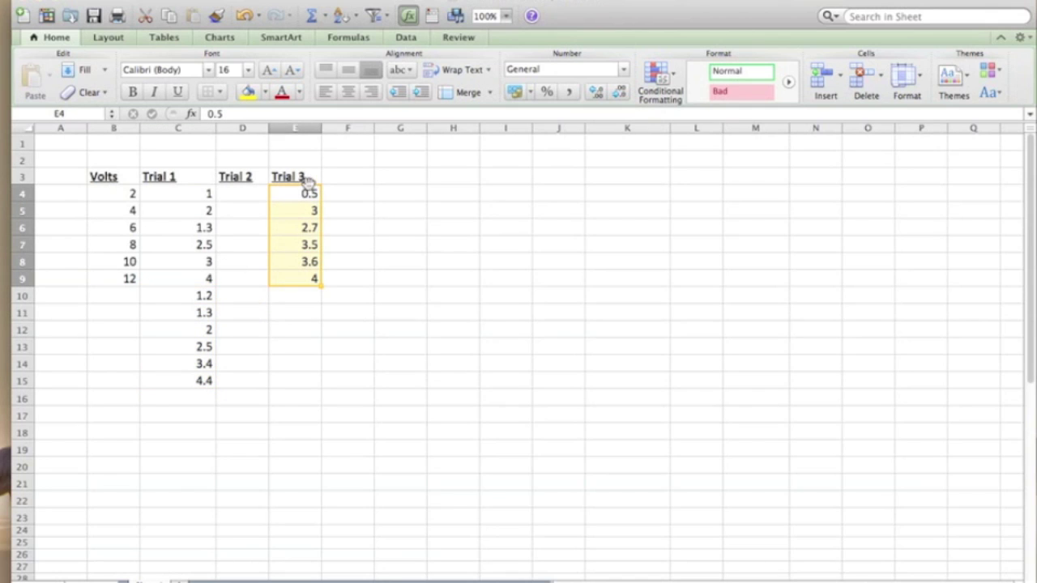
{"action": "left_click_drag", "start_coordinate": [308, 182], "coordinate": [193, 398]}
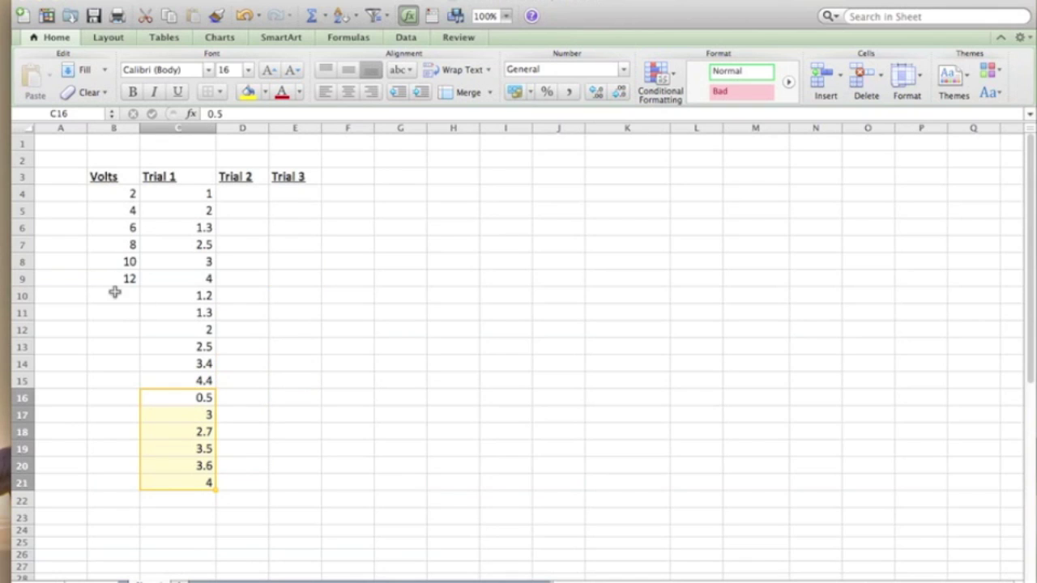
- Copy the volt values in B4:B9 into B10:B15 and B16:B21, beside the stacked trial readings
{"action": "left_click_drag", "start_coordinate": [119, 193], "coordinate": [119, 278]}
{"action": "key", "text": "ctrl+c"}
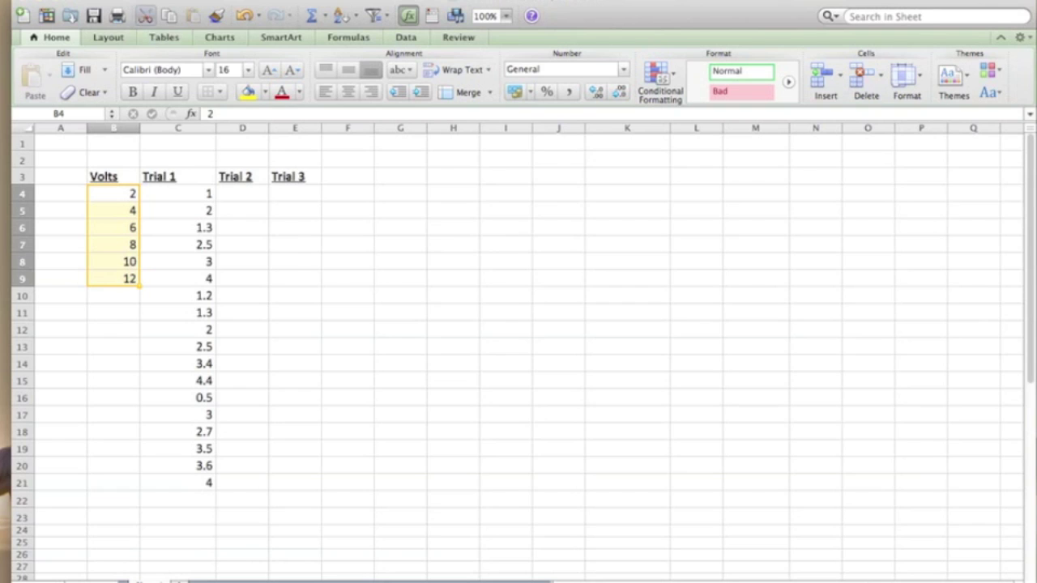
{"action": "left_click", "coordinate": [144, 2]}
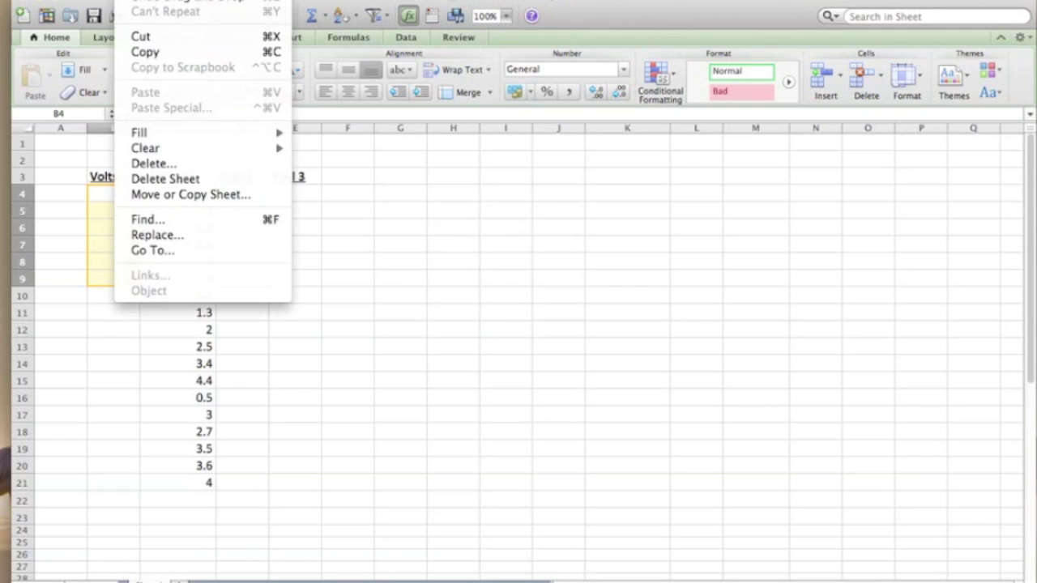
{"action": "left_click", "coordinate": [142, 51]}
{"action": "left_click", "coordinate": [113, 296]}
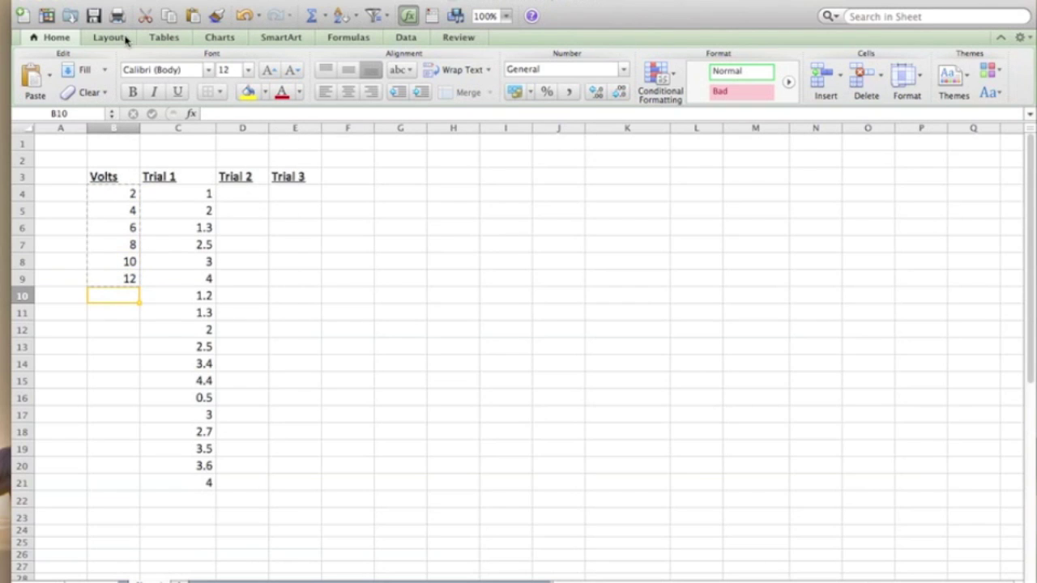
{"action": "left_click", "coordinate": [144, 2]}
{"action": "left_click", "coordinate": [138, 157]}
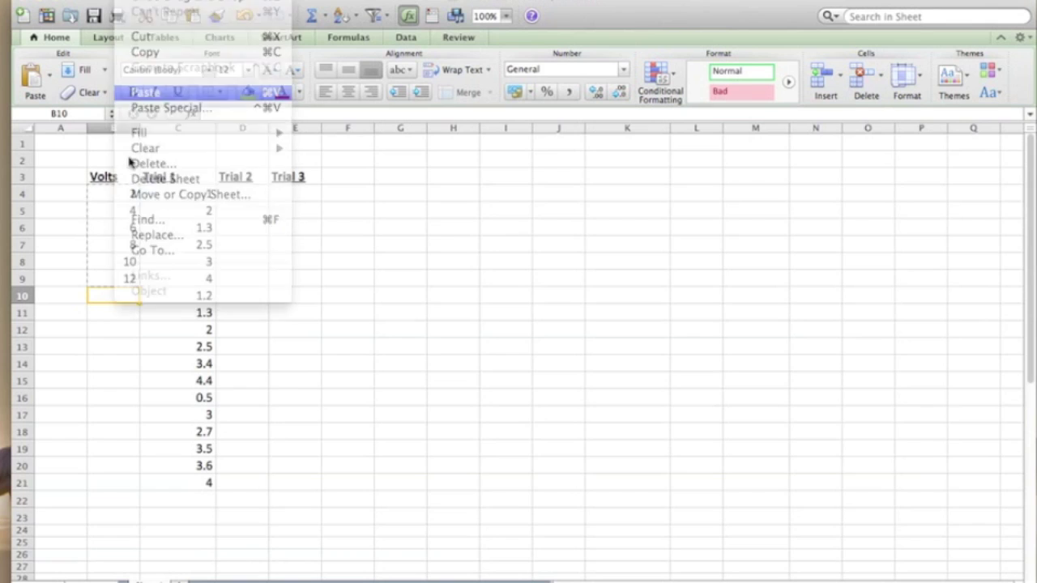
{"action": "left_click", "coordinate": [116, 396]}
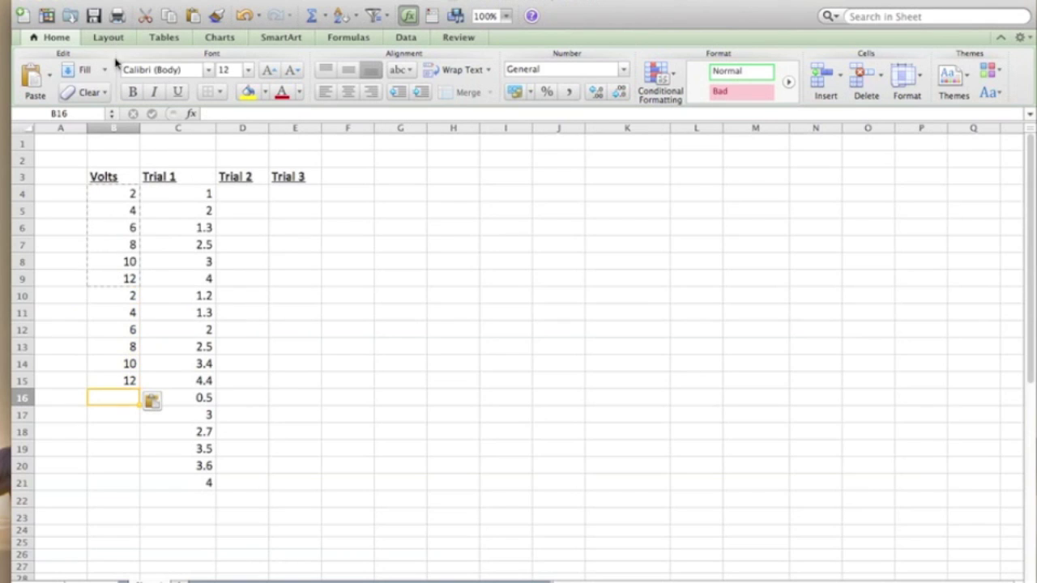
{"action": "left_click", "coordinate": [144, 2]}
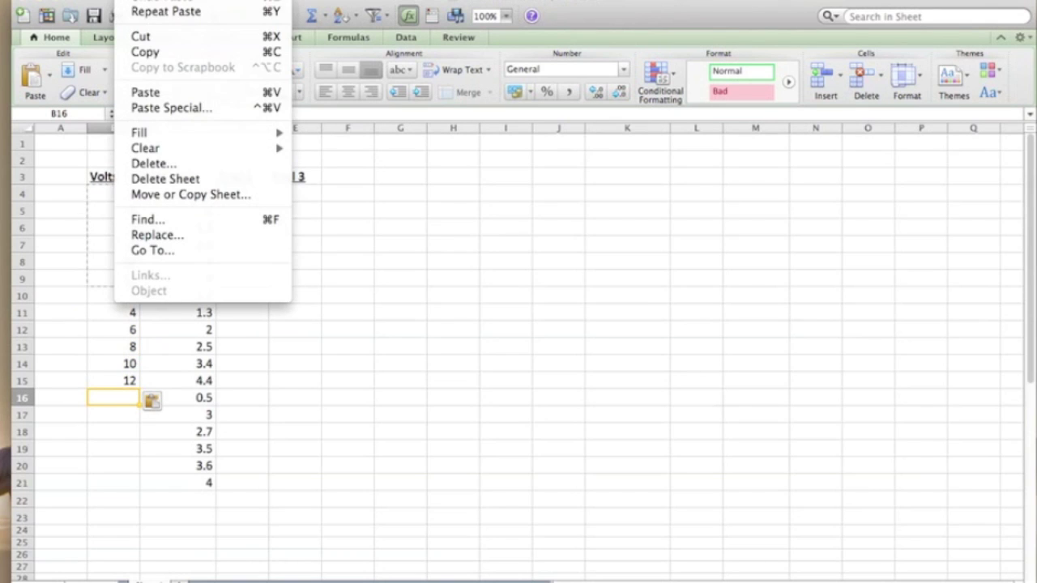
{"action": "left_click", "coordinate": [143, 12]}
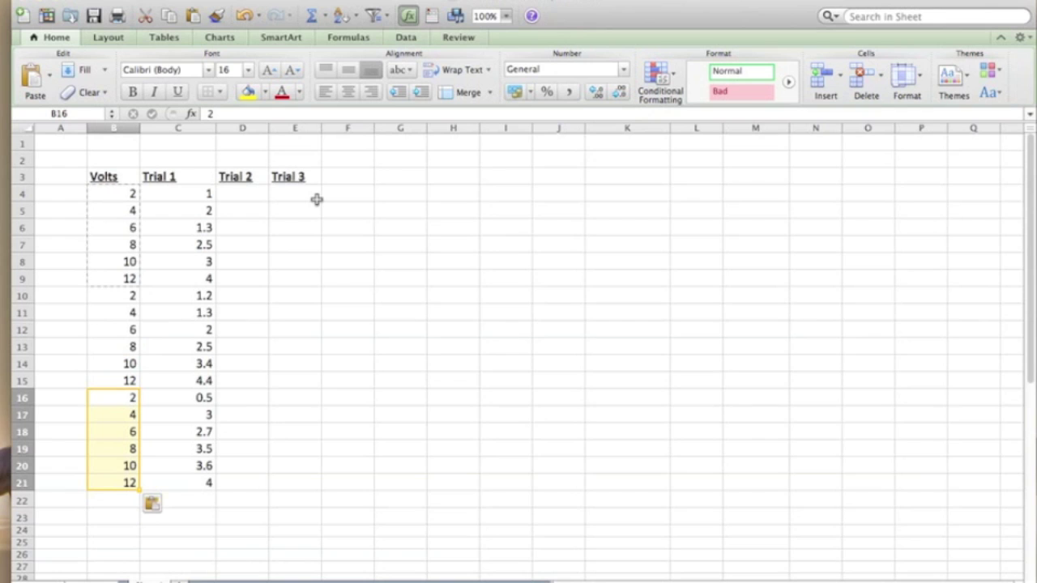
- Delete the Trial 2 and Trial 3 header cells, shifting cells left
{"action": "left_click_drag", "start_coordinate": [243, 176], "coordinate": [283, 177]}
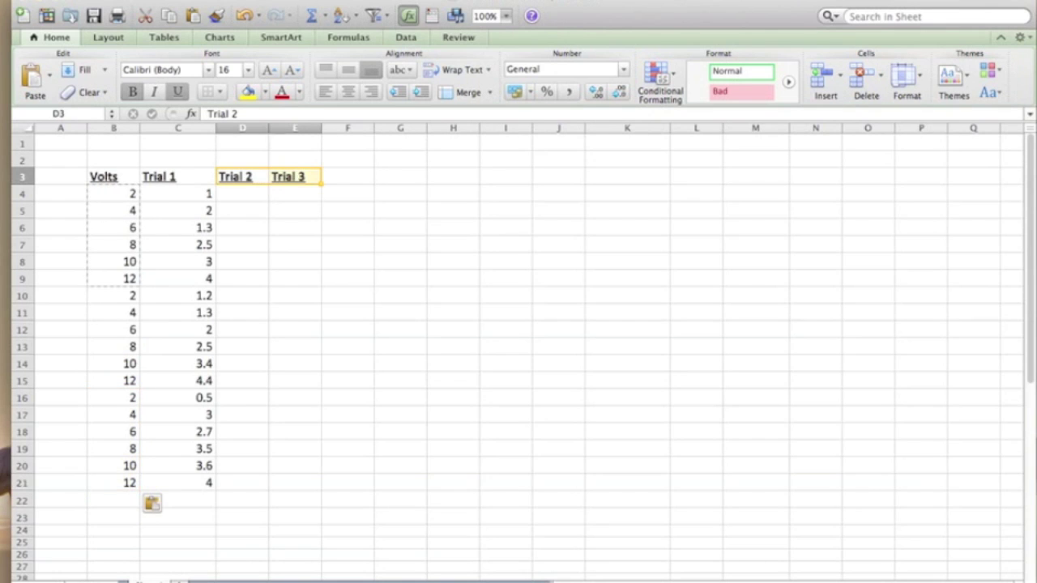
{"action": "left_click", "coordinate": [144, 2]}
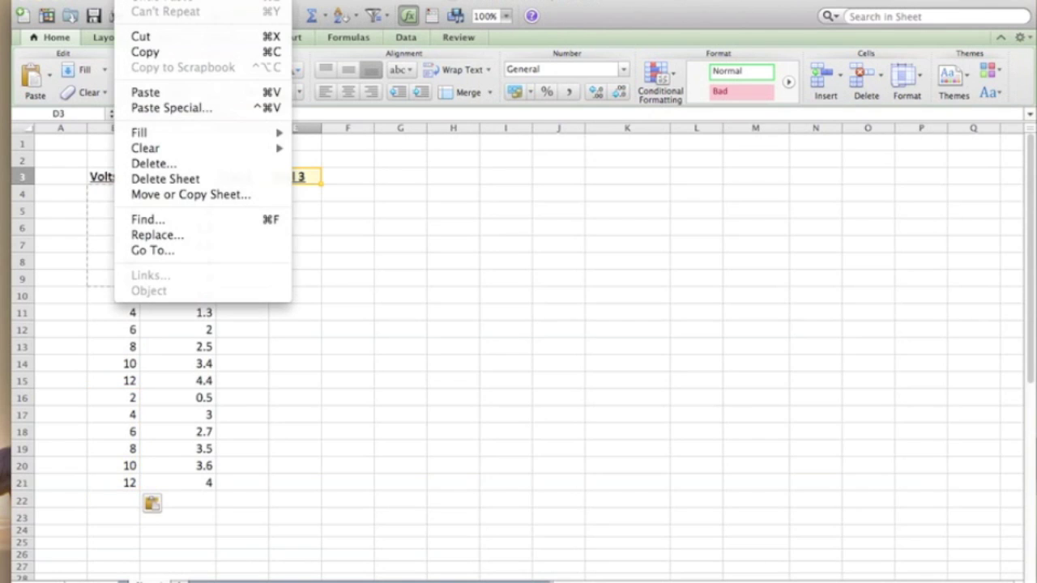
{"action": "left_click", "coordinate": [169, 165]}
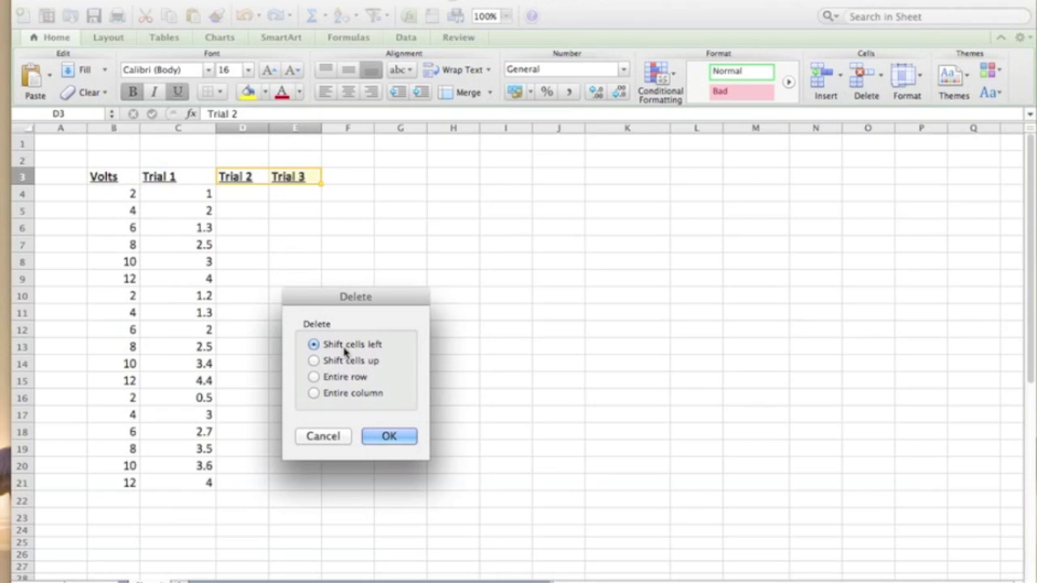
{"action": "left_click", "coordinate": [386, 435]}
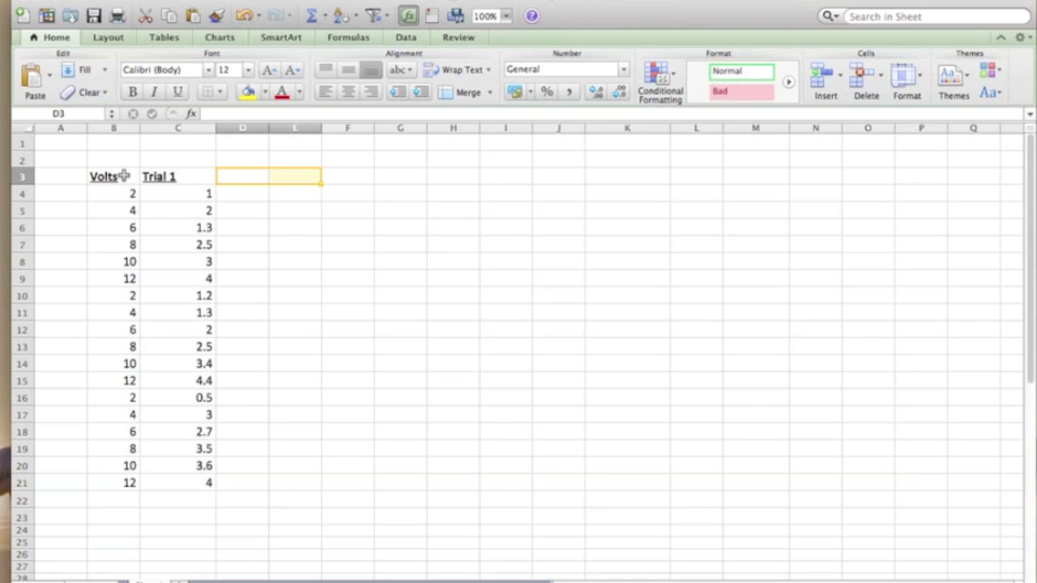
- Change the Trial 1 header in C3 to "Hydrogen (ml)" and widen column C to fit it
{"action": "left_click", "coordinate": [173, 176]}
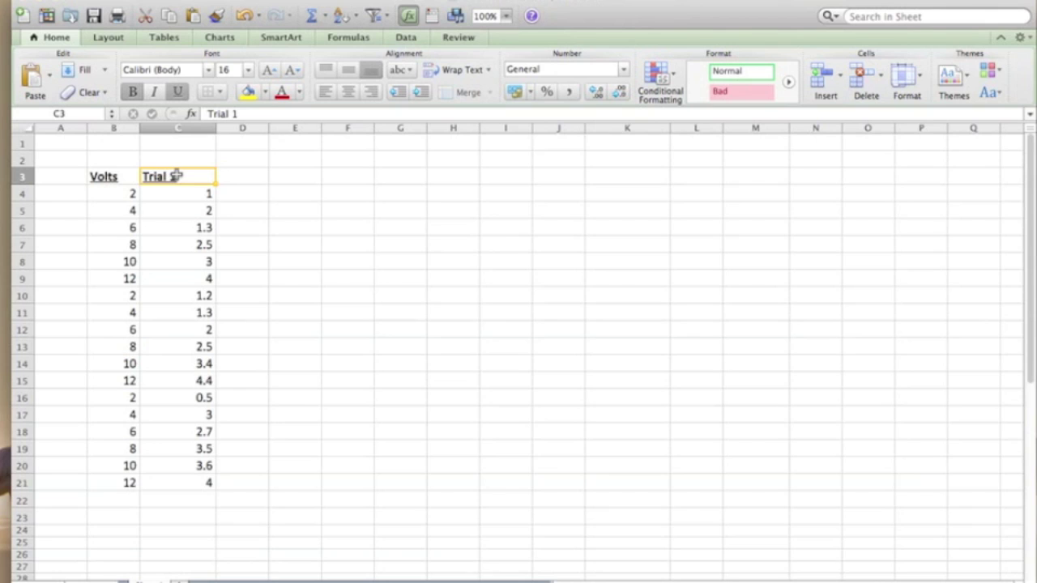
{"action": "type", "text": "Hydroge"}
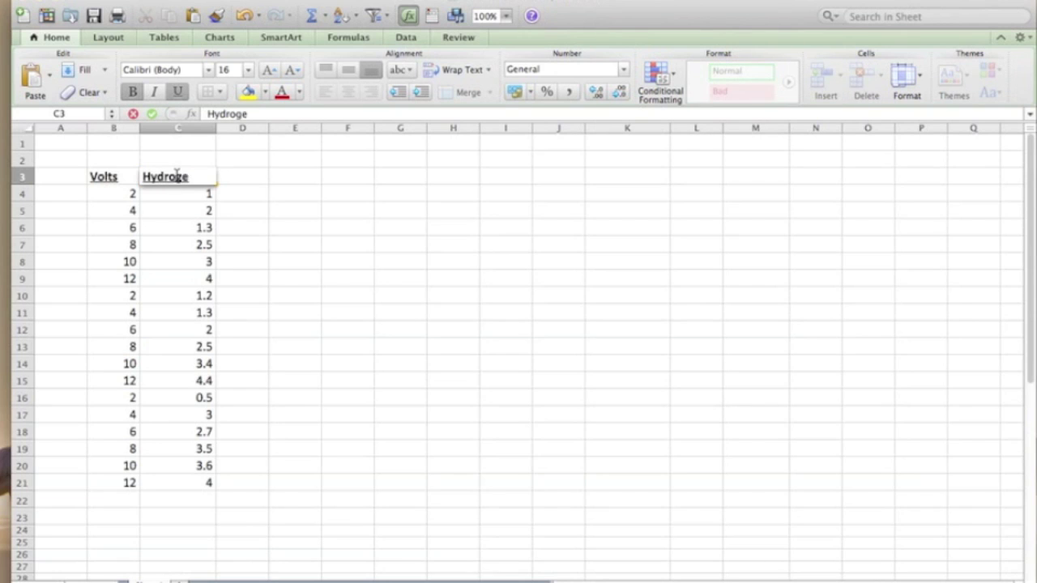
{"action": "type", "text": "n (ml"}
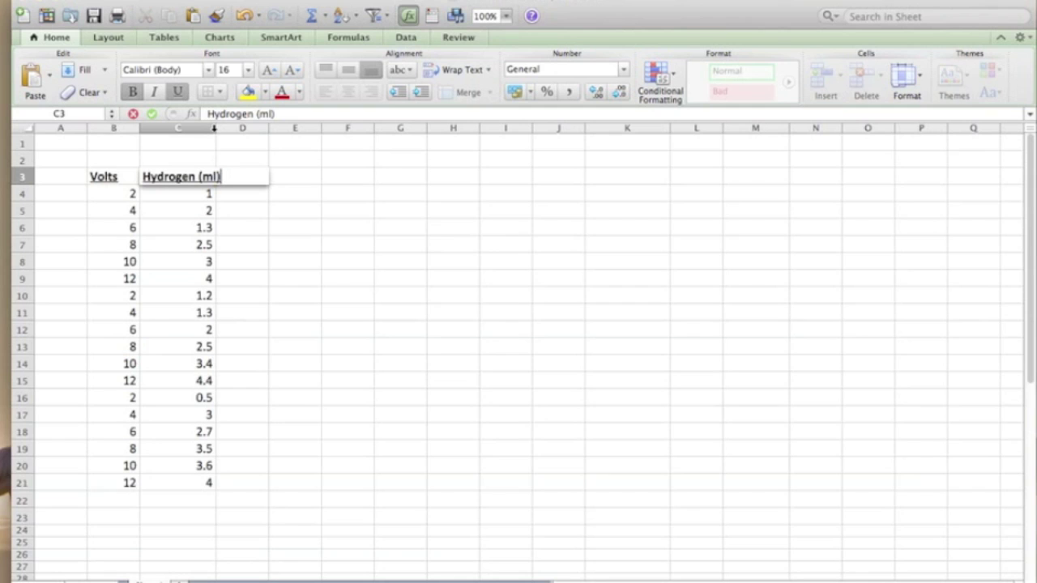
{"action": "left_click_drag", "start_coordinate": [215, 128], "coordinate": [228, 128]}
{"action": "left_click", "coordinate": [252, 258]}
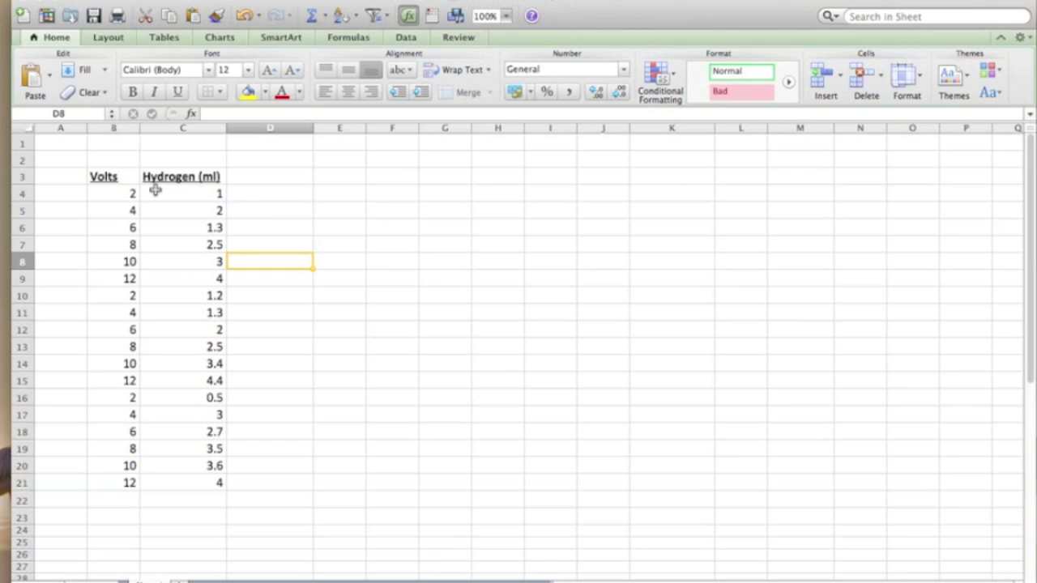
- Insert a Marked Scatter chart from the data in B3:C21 and place it closer beside the table
{"action": "left_click_drag", "start_coordinate": [121, 177], "coordinate": [185, 479]}
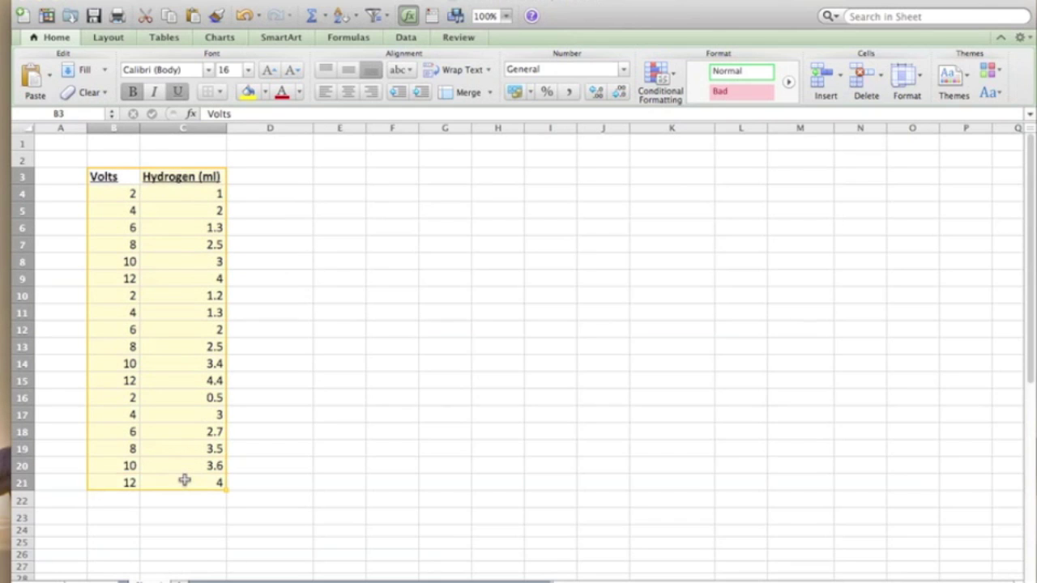
{"action": "left_click", "coordinate": [229, 41]}
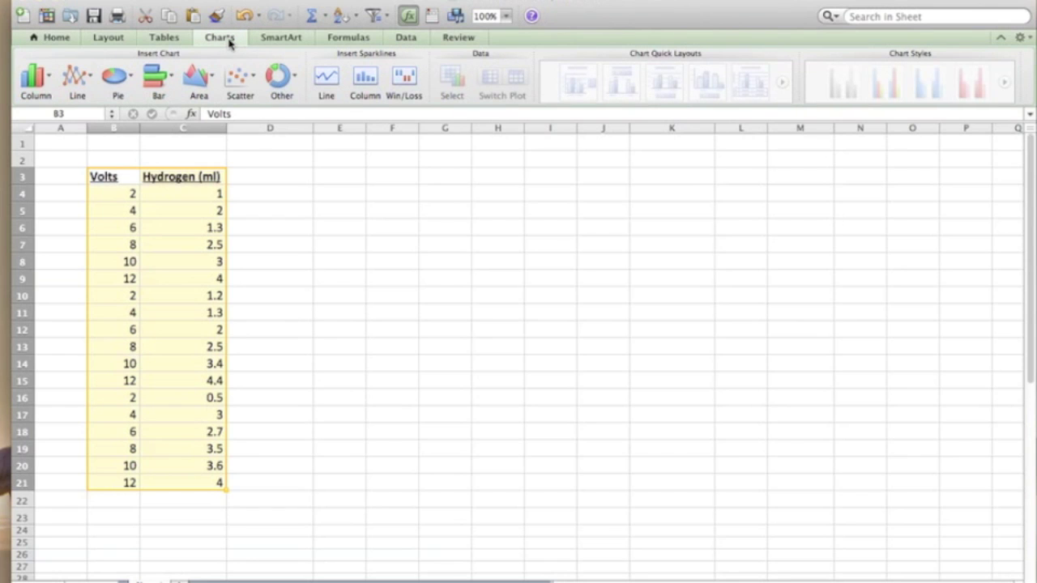
{"action": "left_click", "coordinate": [254, 78]}
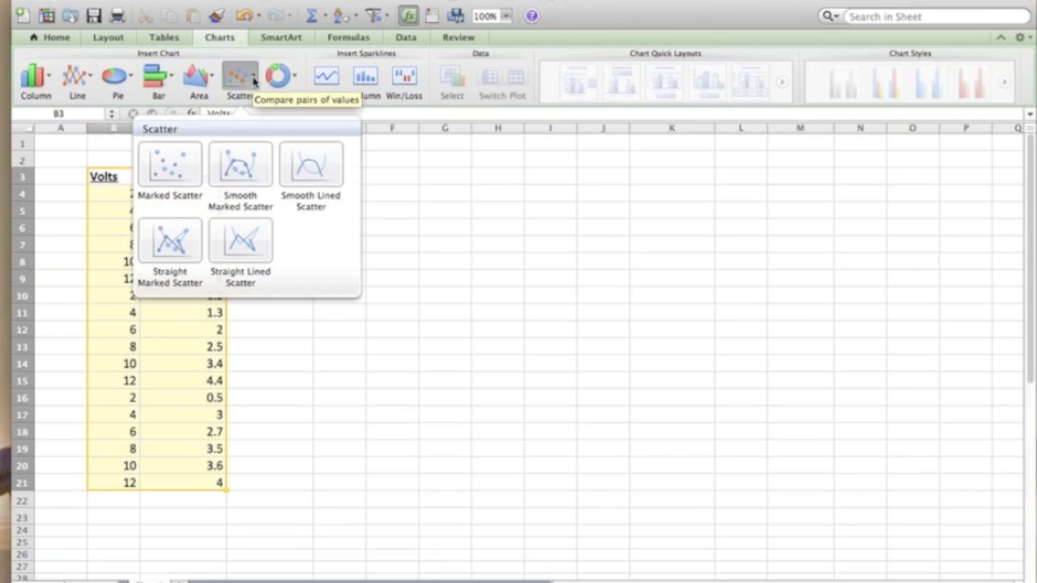
{"action": "left_click", "coordinate": [172, 169]}
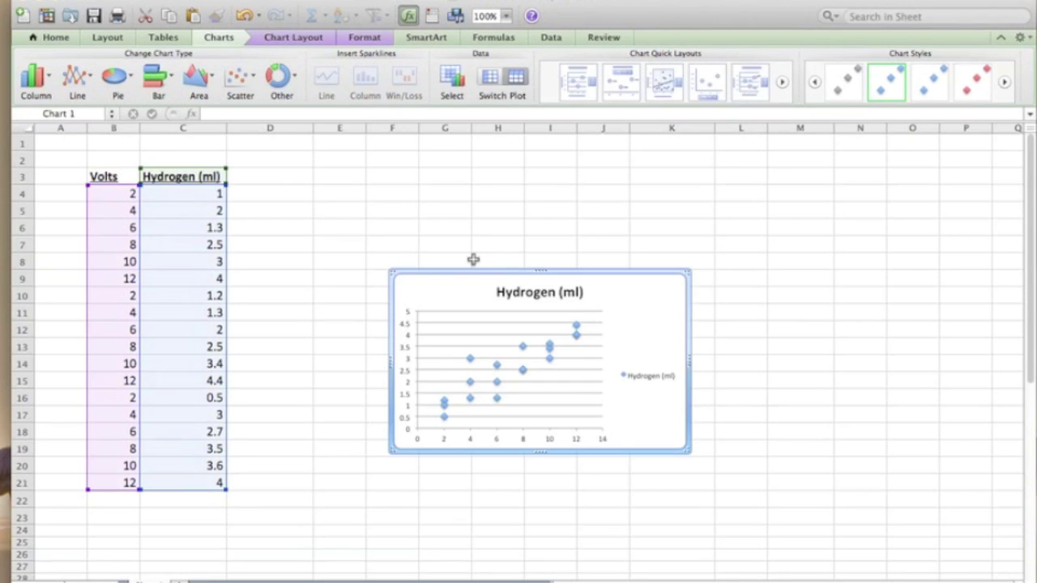
{"action": "left_click_drag", "start_coordinate": [472, 267], "coordinate": [366, 205]}
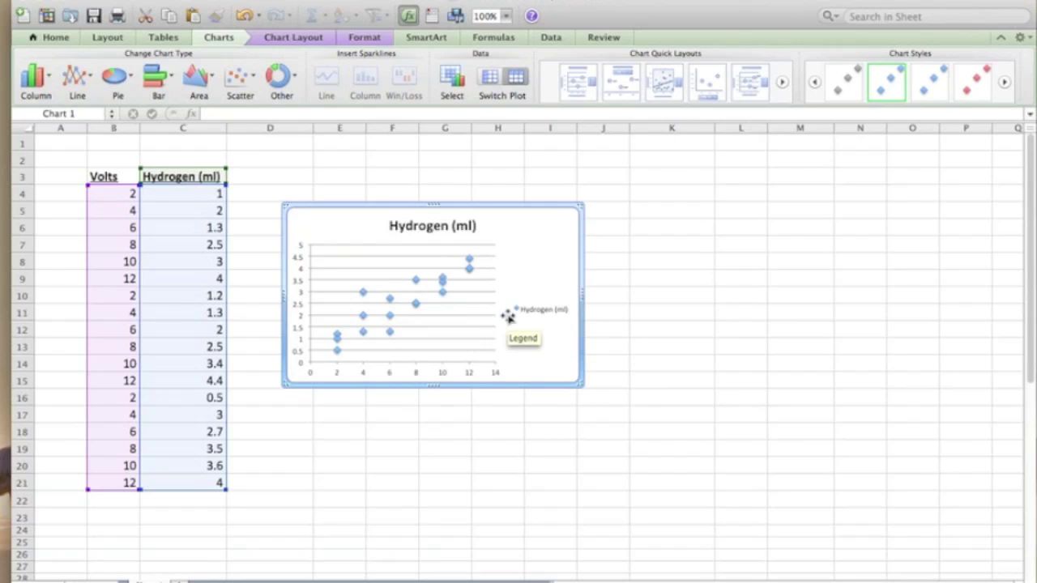
- Delete the scatter chart's legend and enlarge the chart, mainly in height, to reach about row 20
{"action": "left_click", "coordinate": [541, 314]}
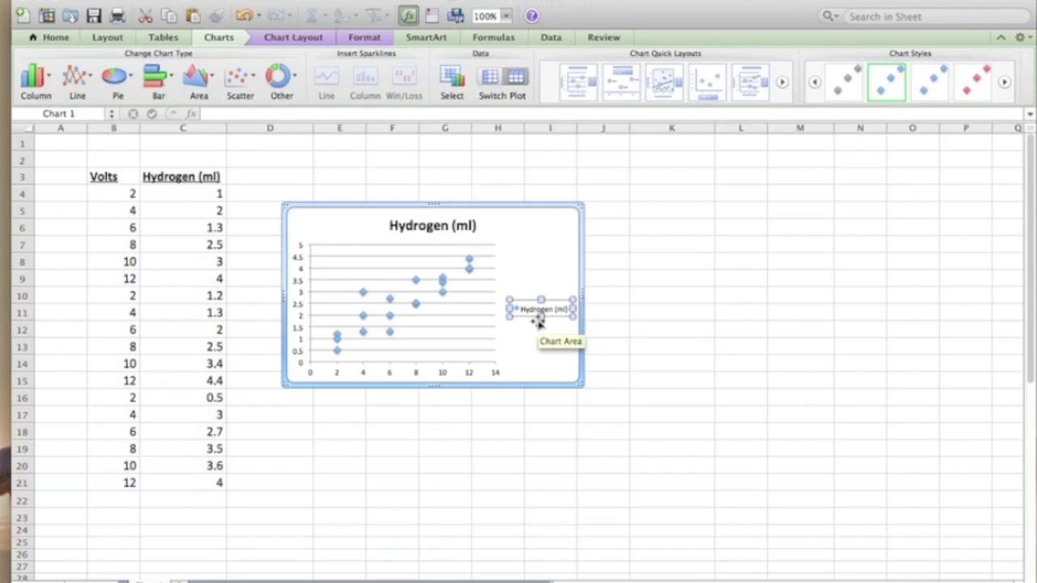
{"action": "key", "text": "Delete"}
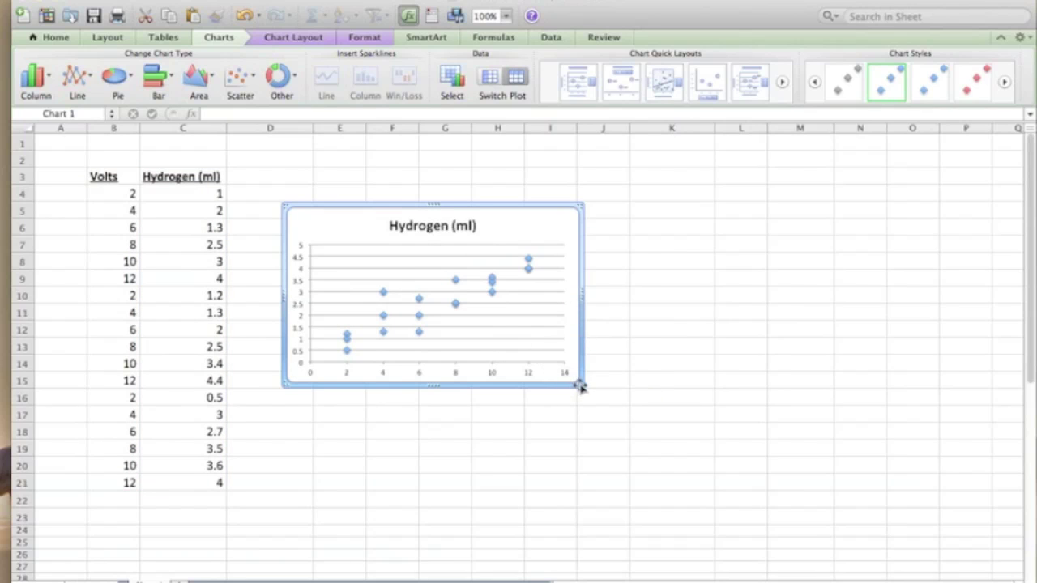
{"action": "mouse_move", "coordinate": [580, 386]}
{"action": "left_mouse_down"}
{"action": "mouse_move", "coordinate": [578, 469]}
{"action": "mouse_move", "coordinate": [580, 372]}
{"action": "left_mouse_up"}
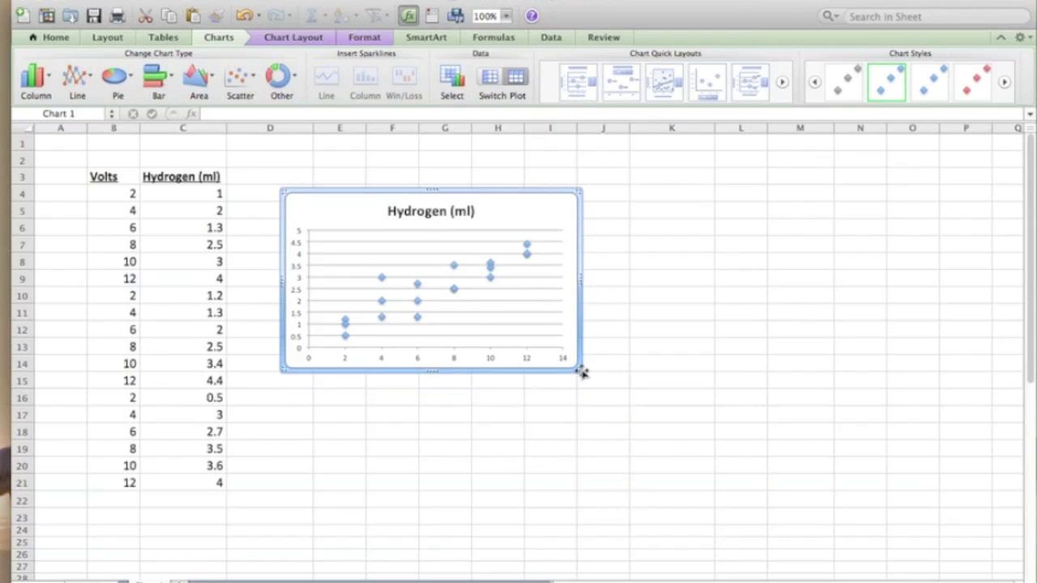
{"action": "left_click_drag", "start_coordinate": [579, 371], "coordinate": [592, 464]}
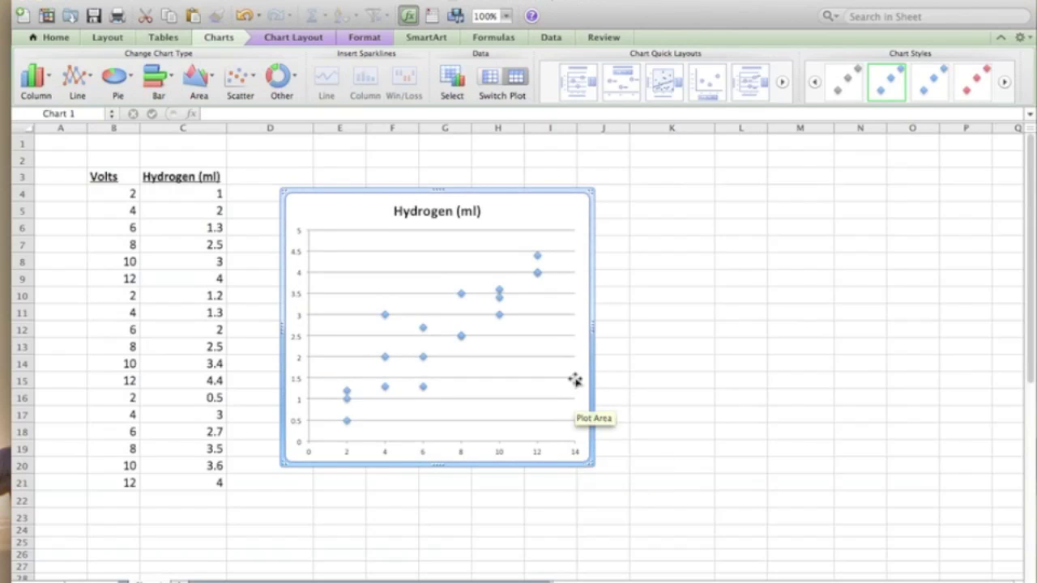
- Keep the title above the chart and change its text to "Voltage vs. Hydrogen Production (ml)"
{"action": "left_click", "coordinate": [558, 452]}
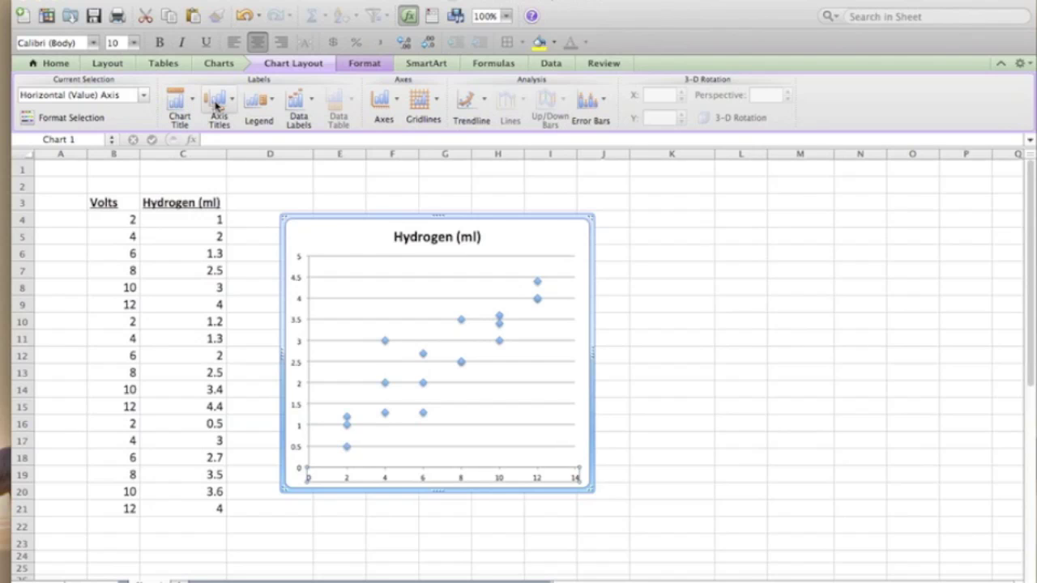
{"action": "left_click", "coordinate": [186, 111]}
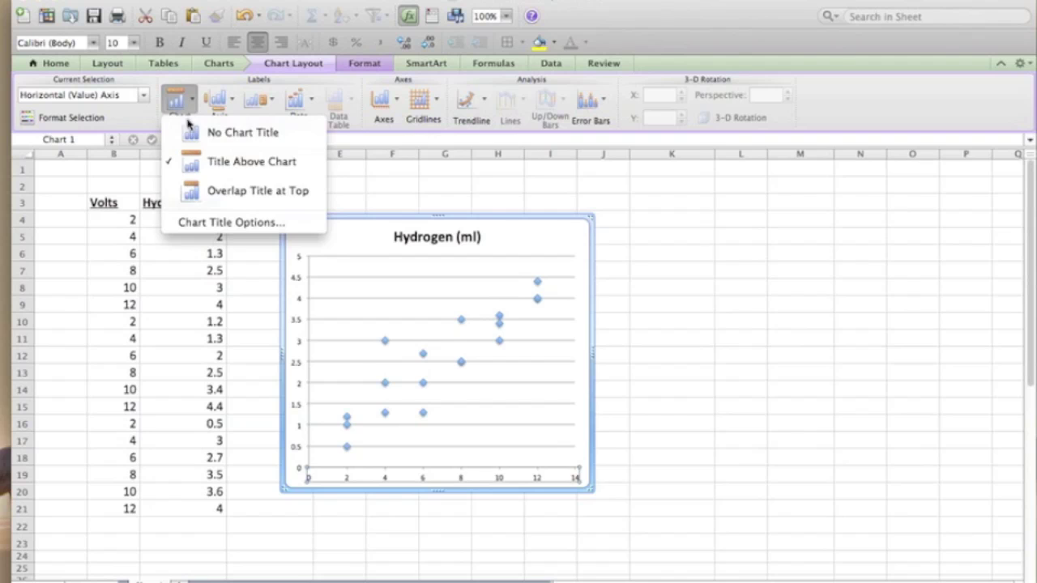
{"action": "left_click", "coordinate": [199, 162]}
{"action": "left_click", "coordinate": [430, 243]}
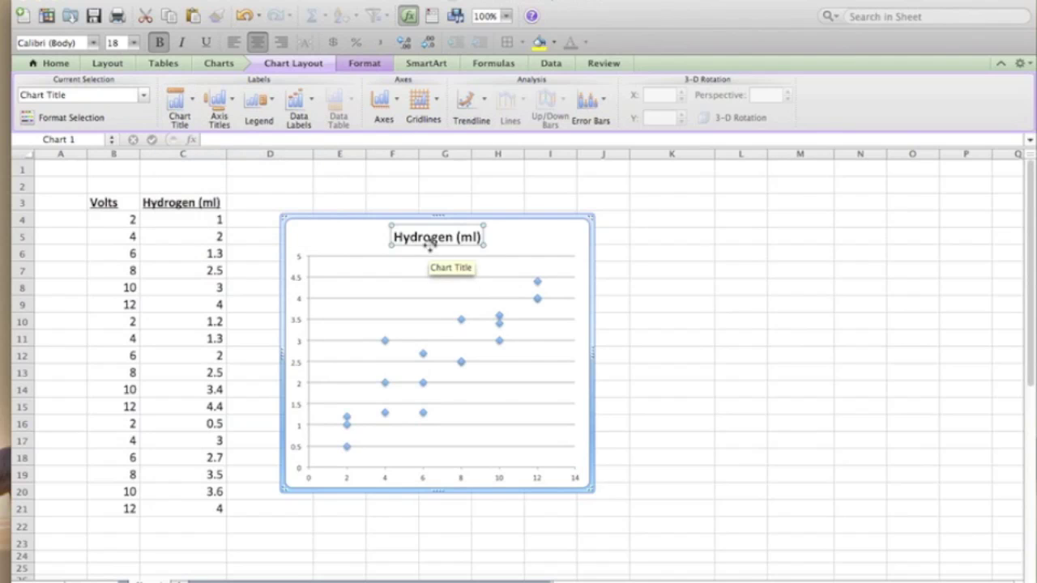
{"action": "triple_click", "coordinate": [441, 238]}
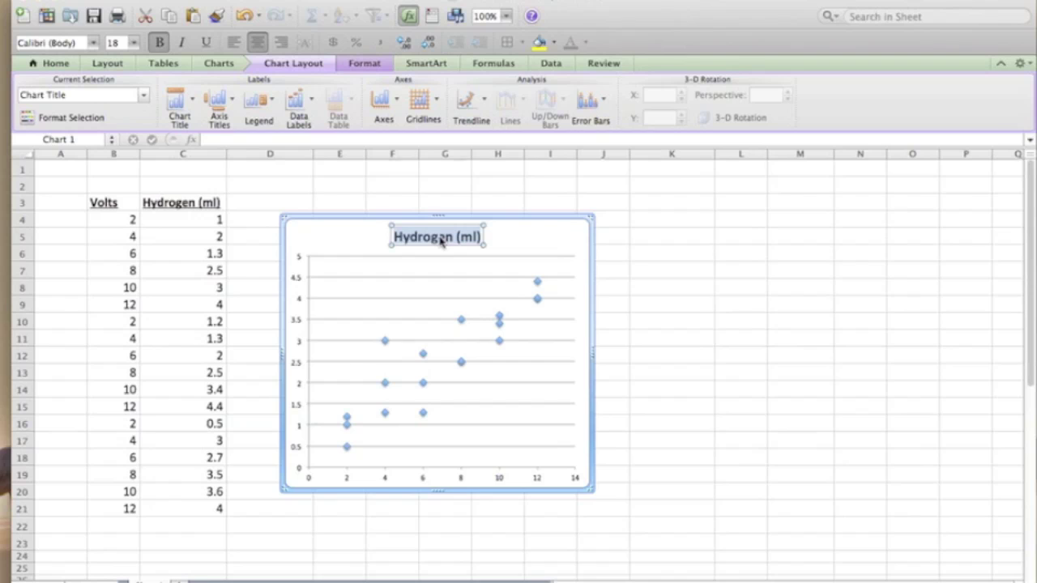
{"action": "type", "text": "Voltage v"}
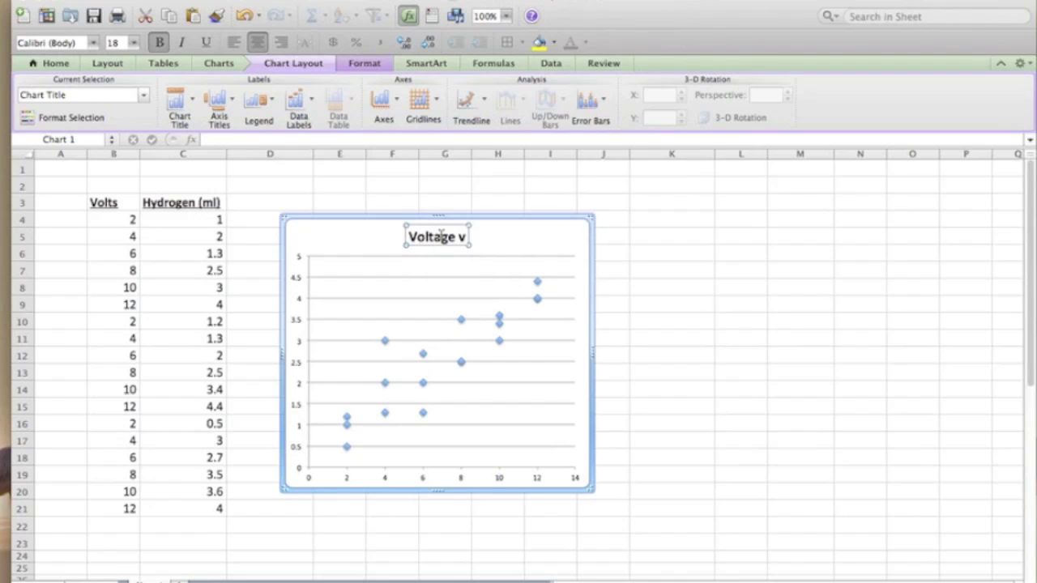
{"action": "type", "text": "s. H"}
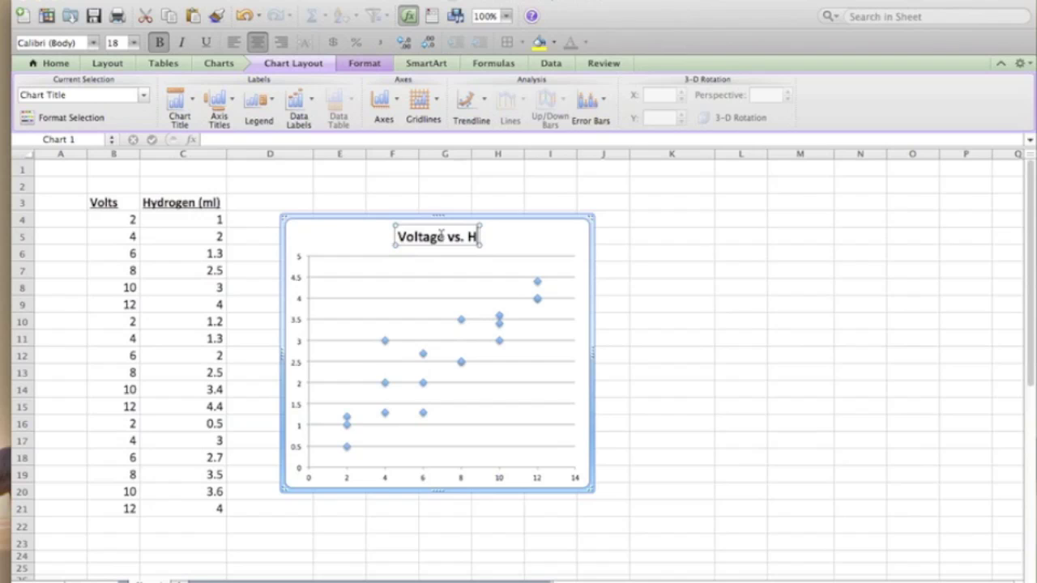
{"action": "type", "text": "ydrogen Production (ml)"}
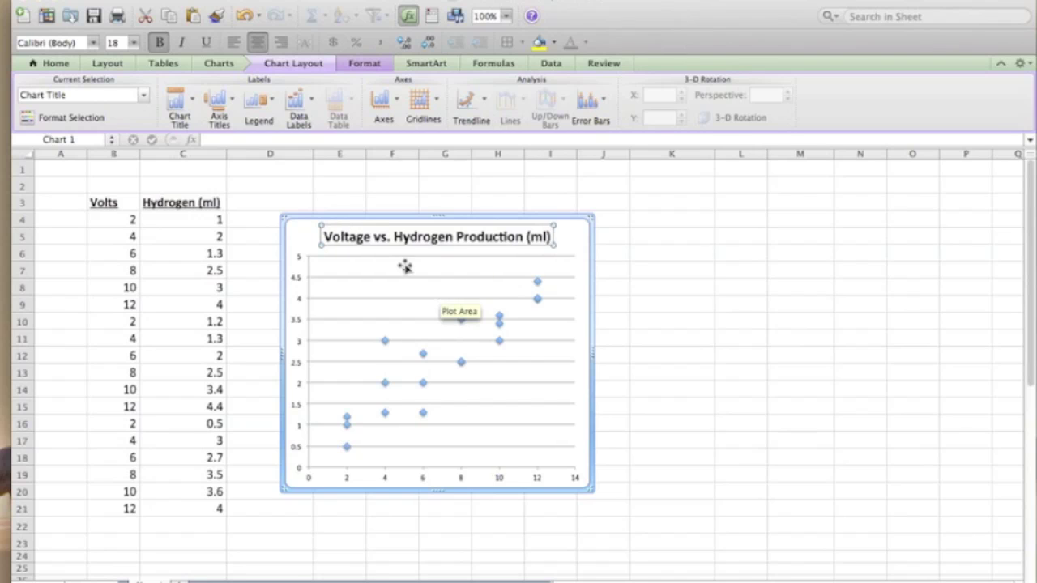
- Add a horizontal axis title below the axis of the scatter chart
{"action": "left_click", "coordinate": [231, 102]}
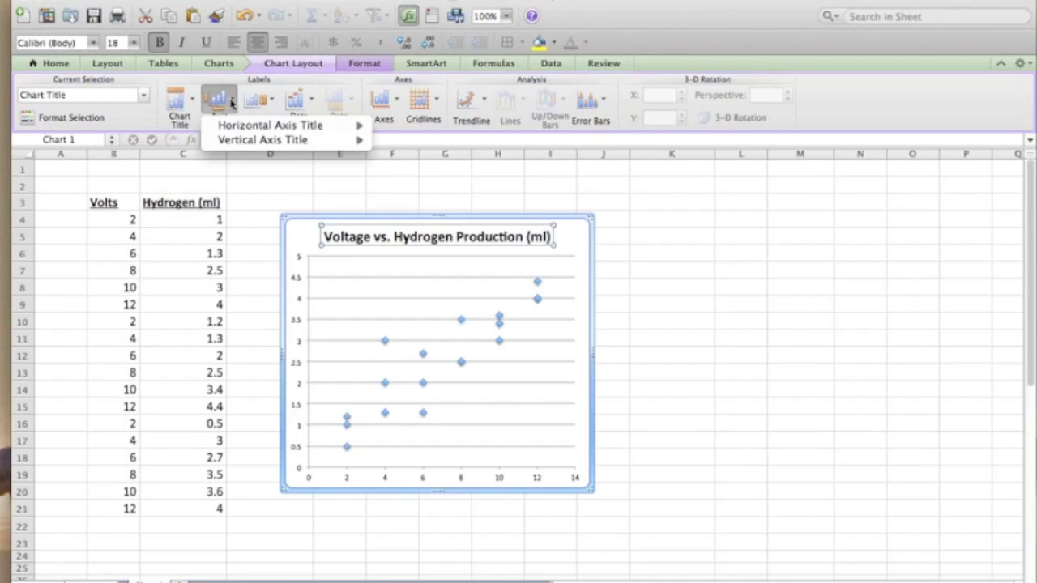
{"action": "mouse_move", "coordinate": [247, 127]}
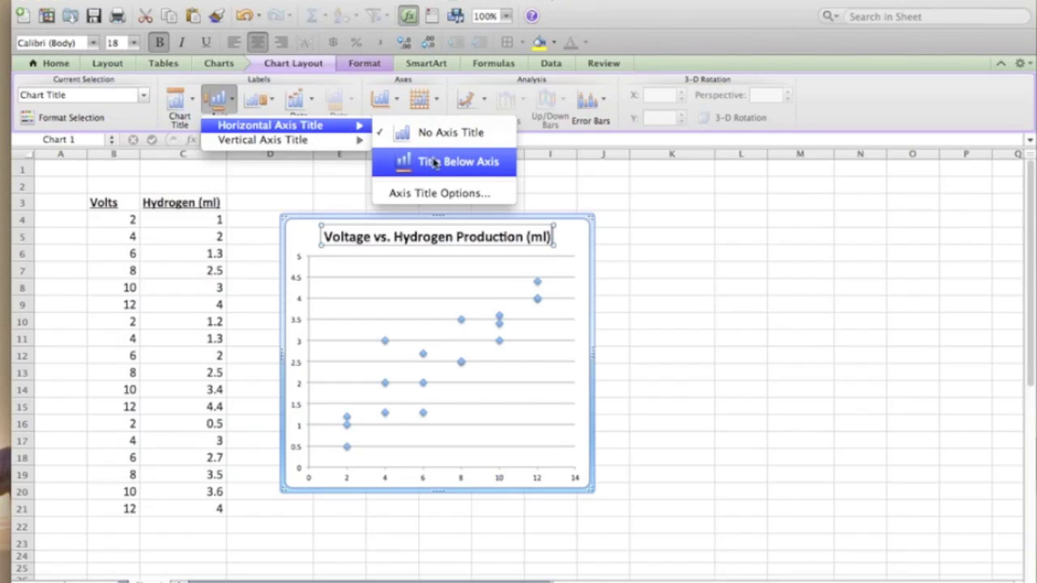
{"action": "left_click", "coordinate": [436, 164]}
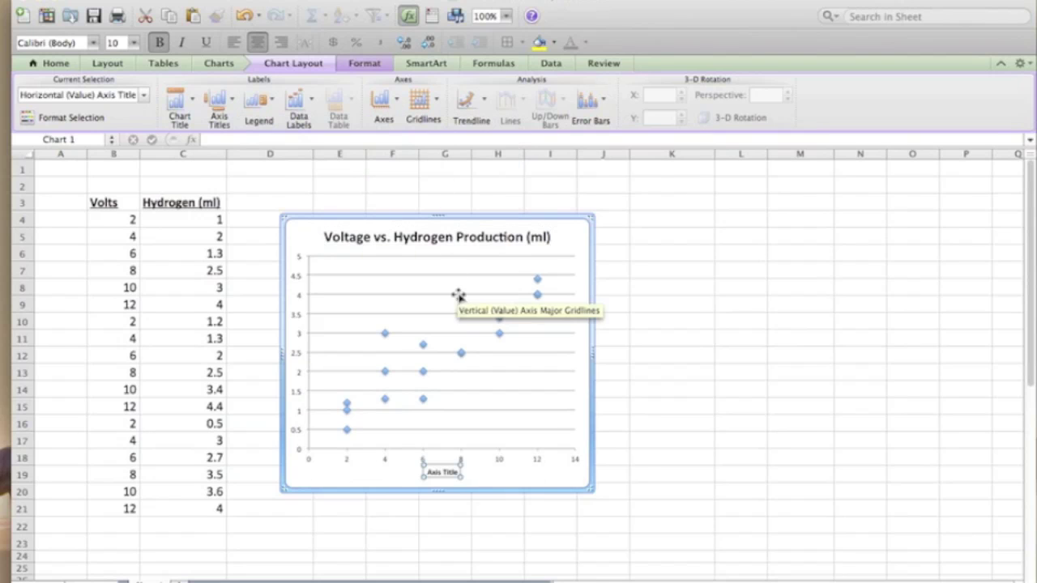
{"action": "double_click", "coordinate": [441, 468]}
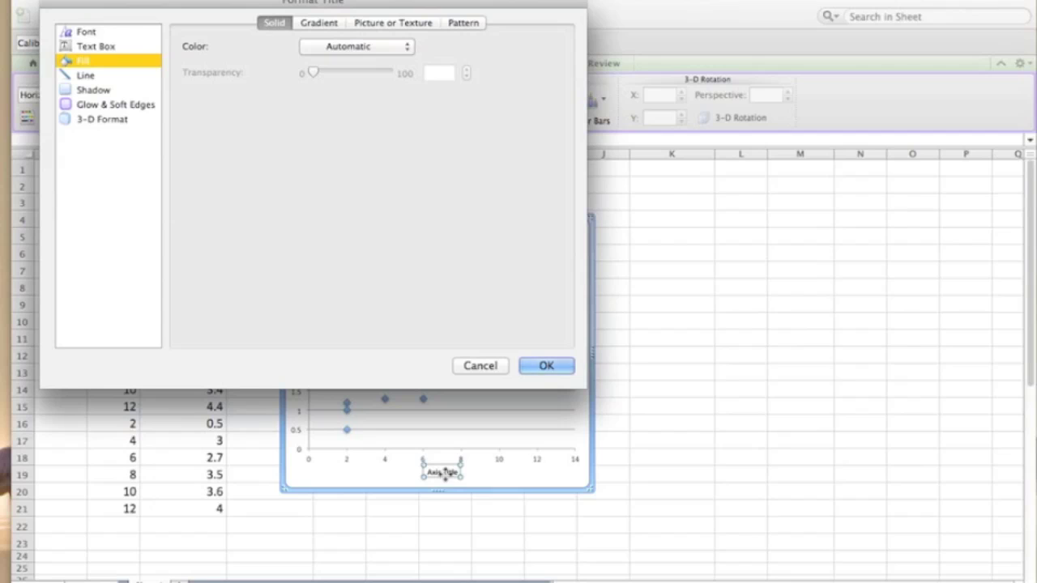
{"action": "left_click", "coordinate": [482, 365]}
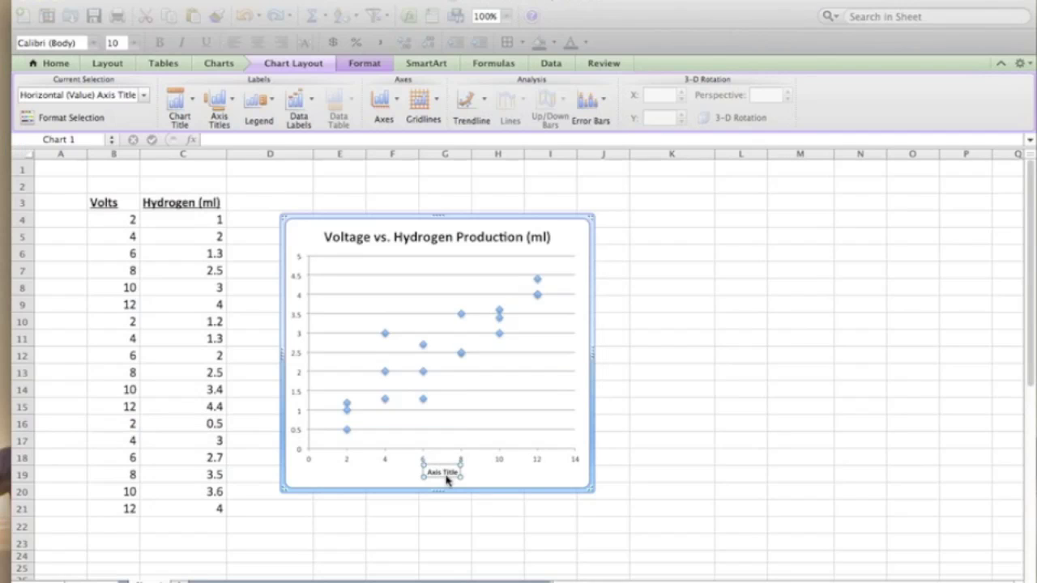
- Replace the horizontal axis title's placeholder text with "Voltage Applied"
{"action": "left_click", "coordinate": [426, 469]}
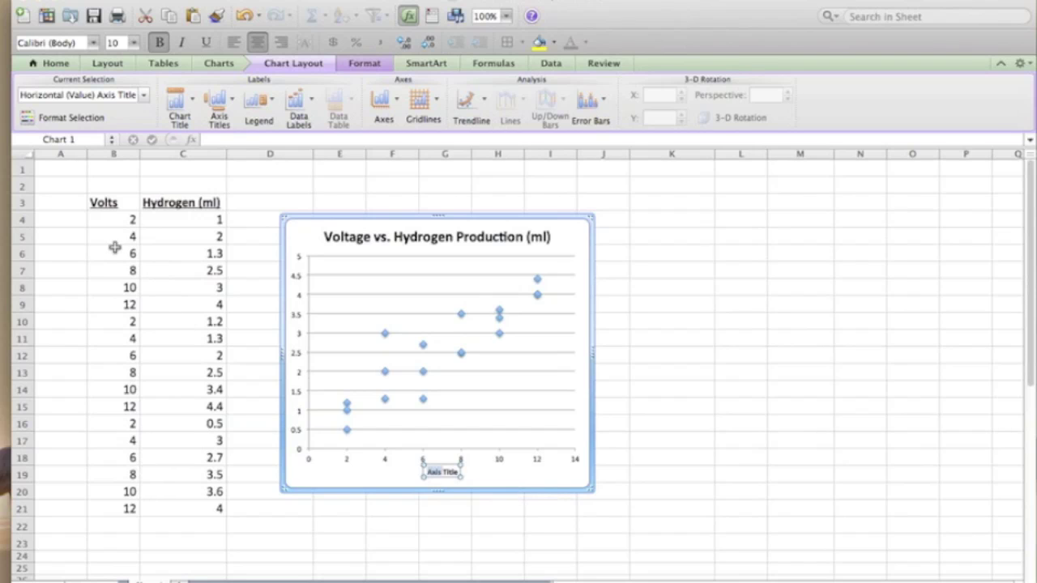
{"action": "left_click", "coordinate": [434, 464]}
{"action": "type", "text": "Vo"}
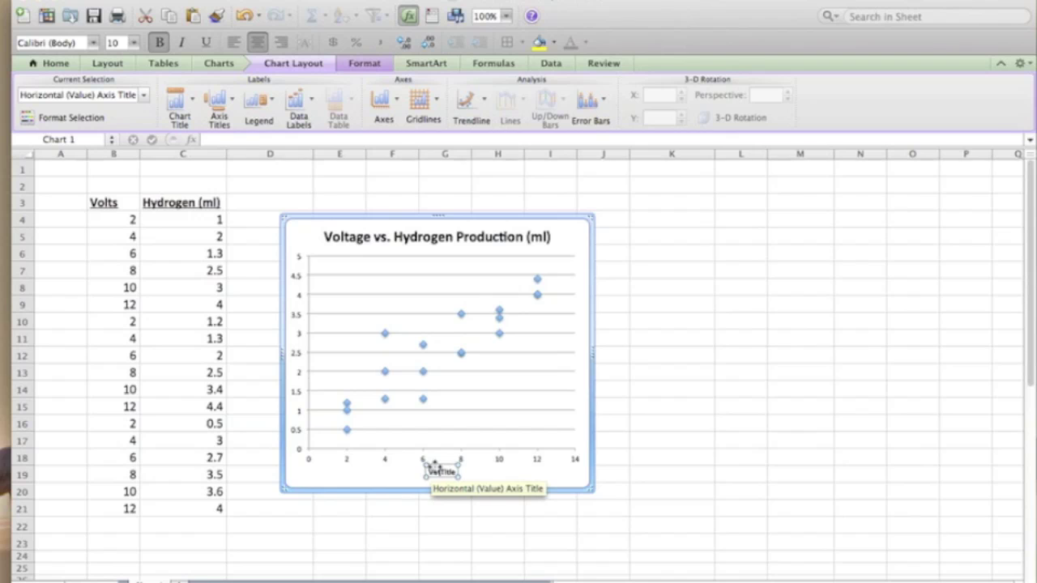
{"action": "type", "text": "ltage Applied"}
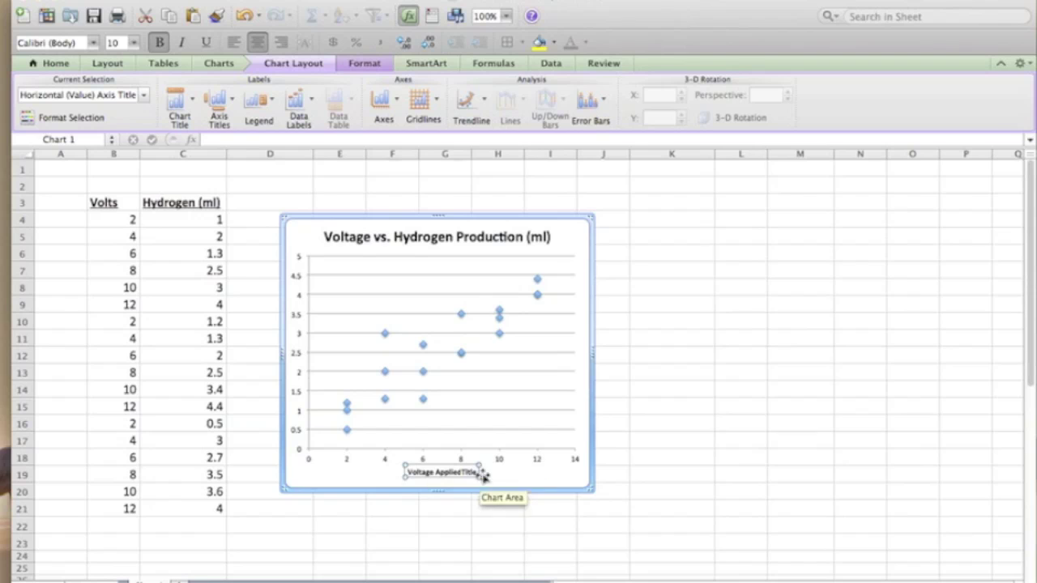
{"action": "key", "text": "BackSpace"}
{"action": "key", "text": "BackSpace"}
{"action": "key", "text": "BackSpace"}
{"action": "key", "text": "BackSpace"}
{"action": "key", "text": "BackSpace"}
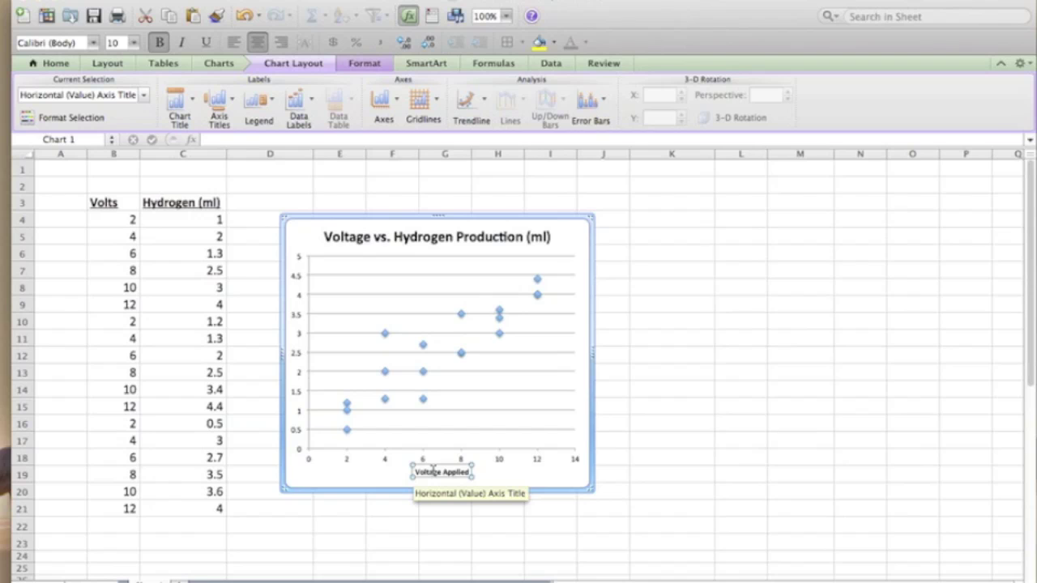
- Set the font size of the whole "Voltage Applied" axis title to 12
{"action": "left_click_drag", "start_coordinate": [469, 472], "coordinate": [415, 472]}
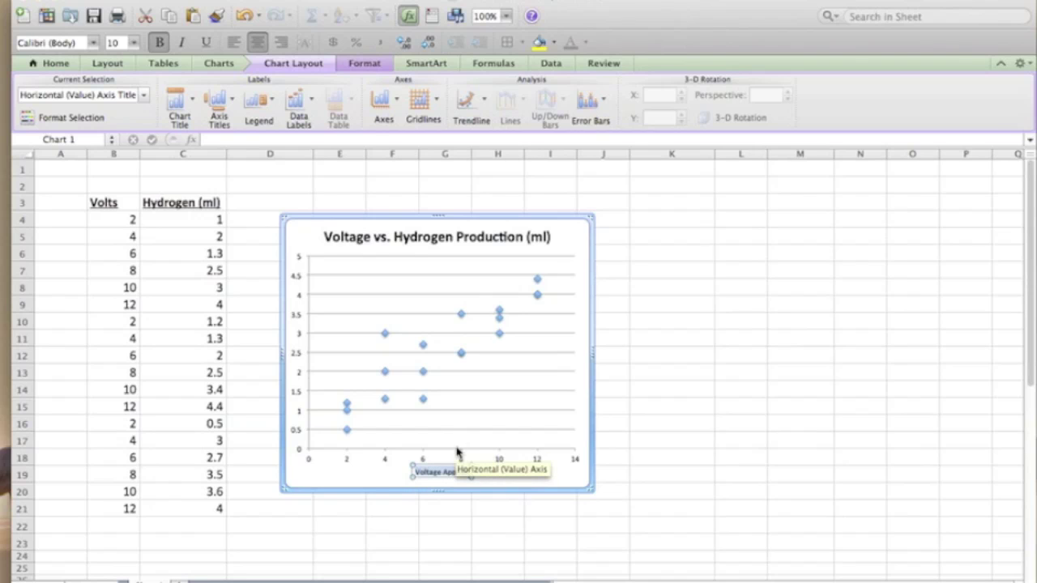
{"action": "left_click", "coordinate": [135, 43]}
{"action": "left_click", "coordinate": [134, 132]}
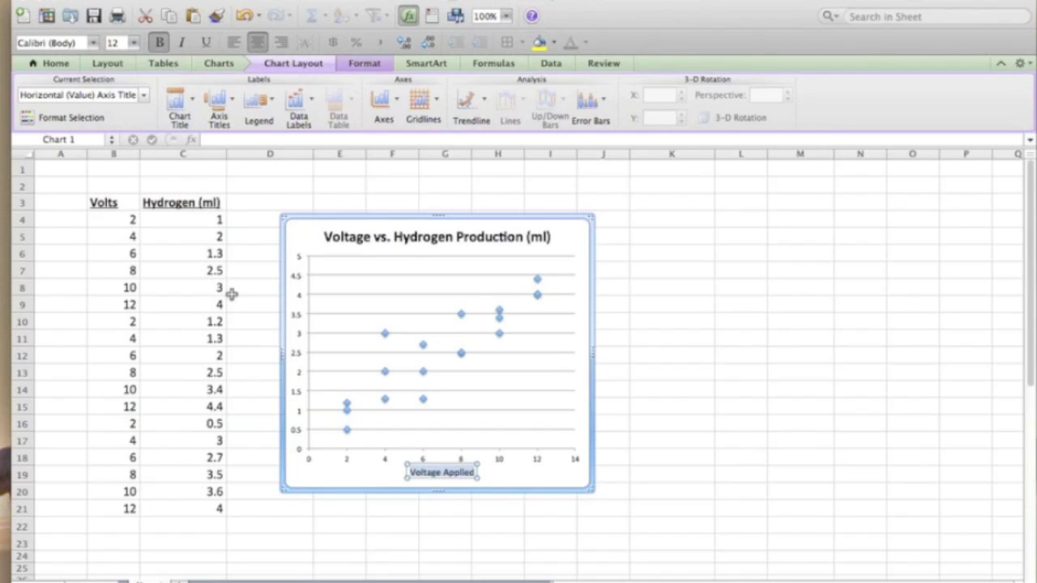
- Add a rotated vertical axis title to the chart and change its text to "Hydrogen Produced (mL)"
{"action": "left_click", "coordinate": [231, 102]}
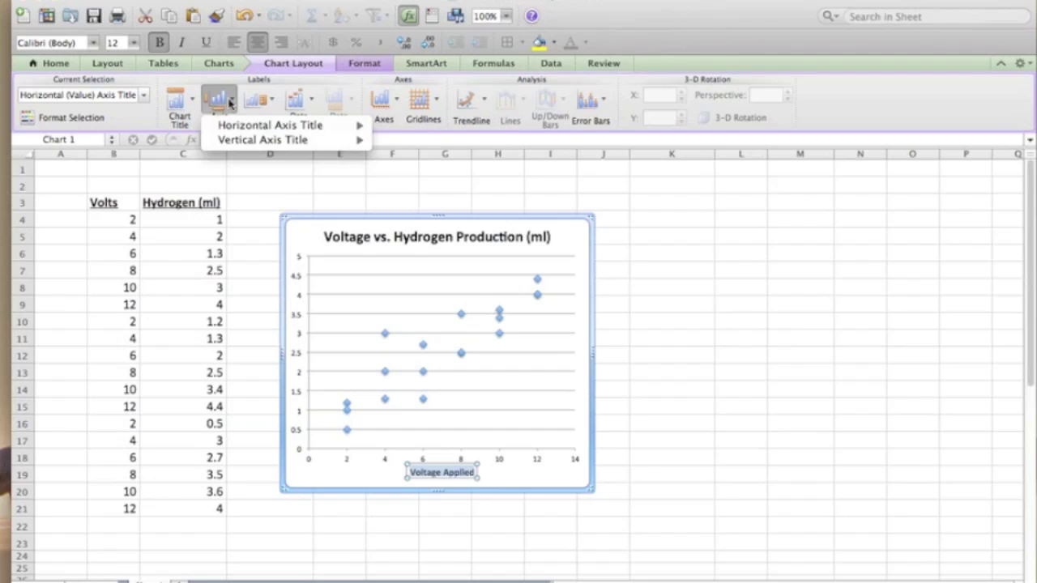
{"action": "mouse_move", "coordinate": [316, 143]}
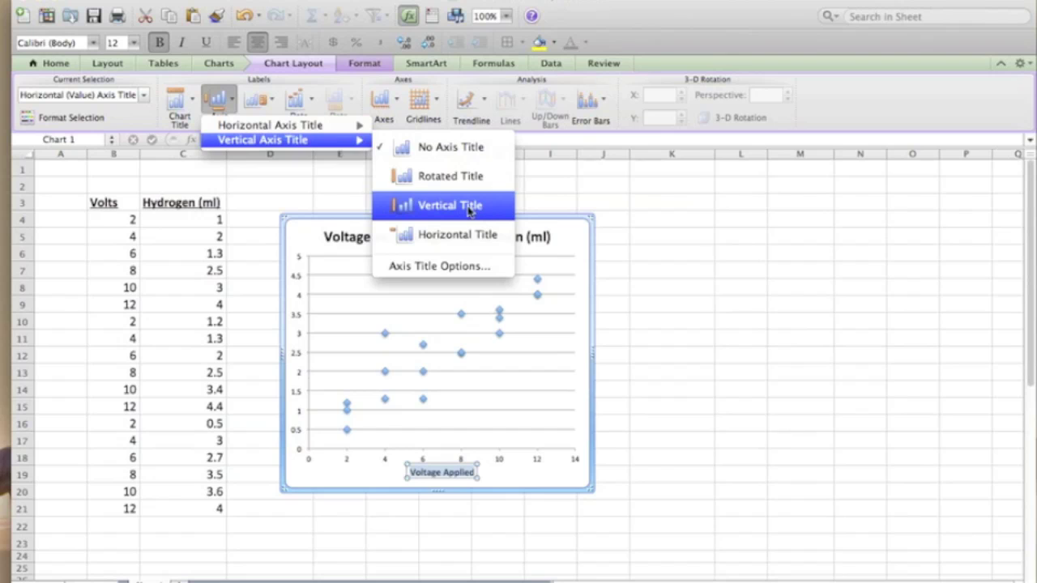
{"action": "left_click", "coordinate": [453, 175]}
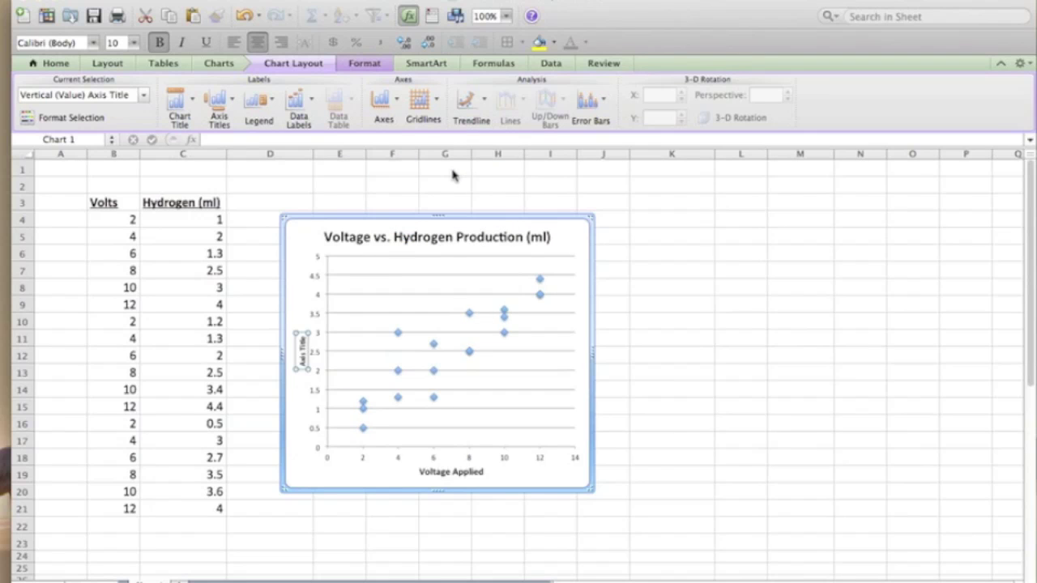
{"action": "triple_click", "coordinate": [303, 357]}
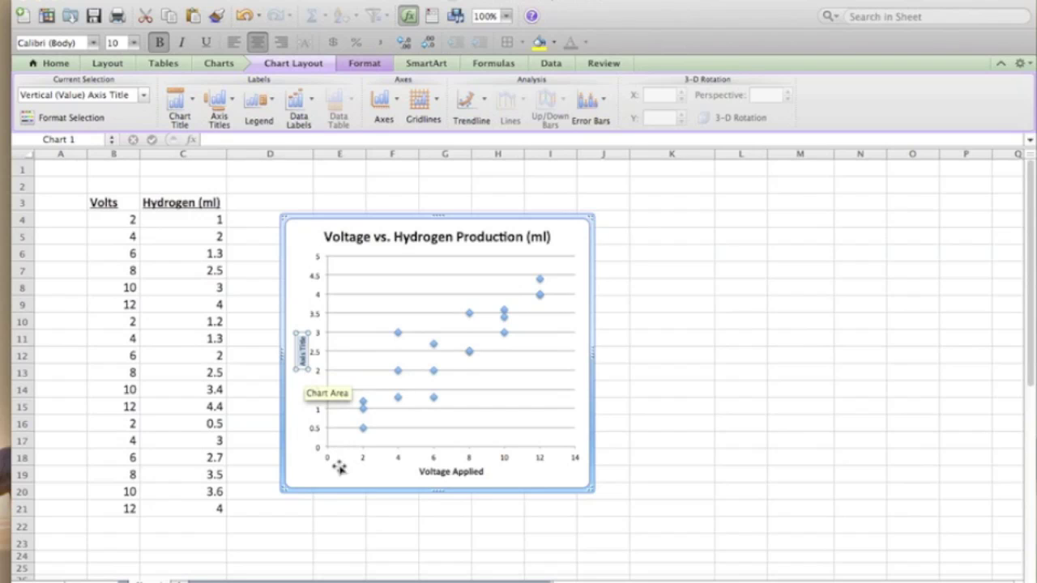
{"action": "type", "text": "Hydrogen Prod"}
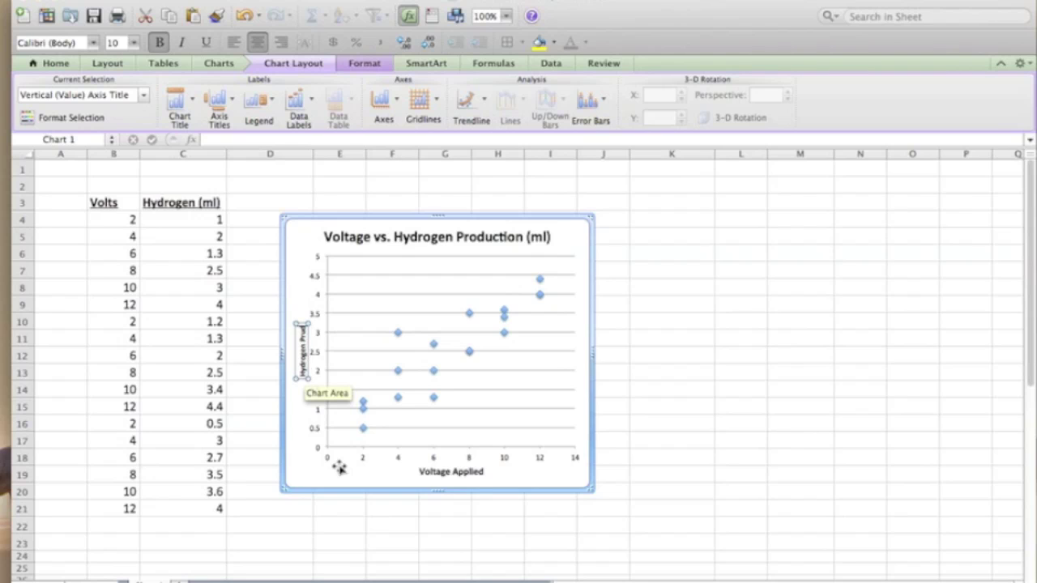
{"action": "type", "text": "uce"}
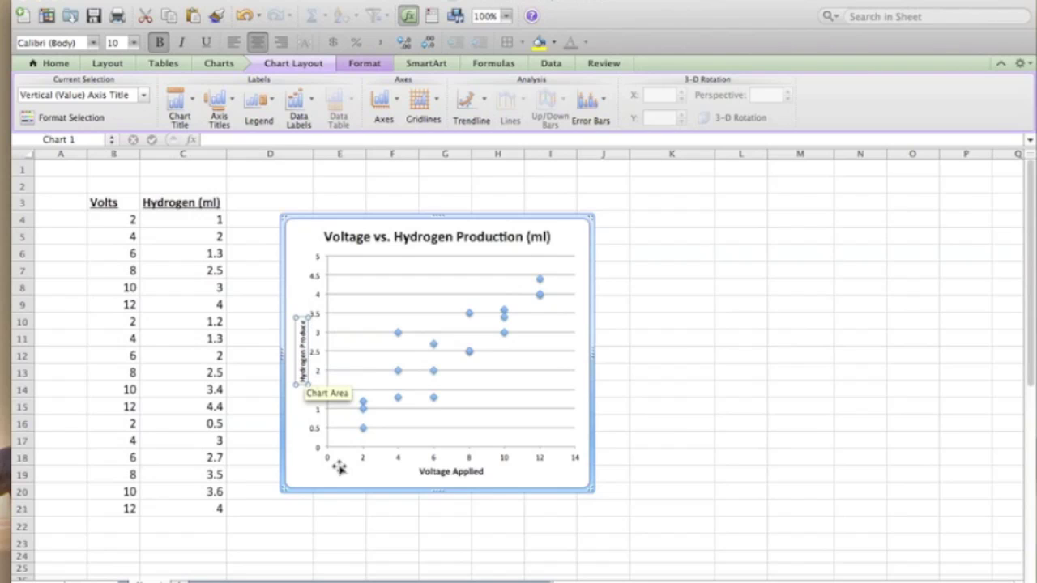
{"action": "type", "text": "d (ml)"}
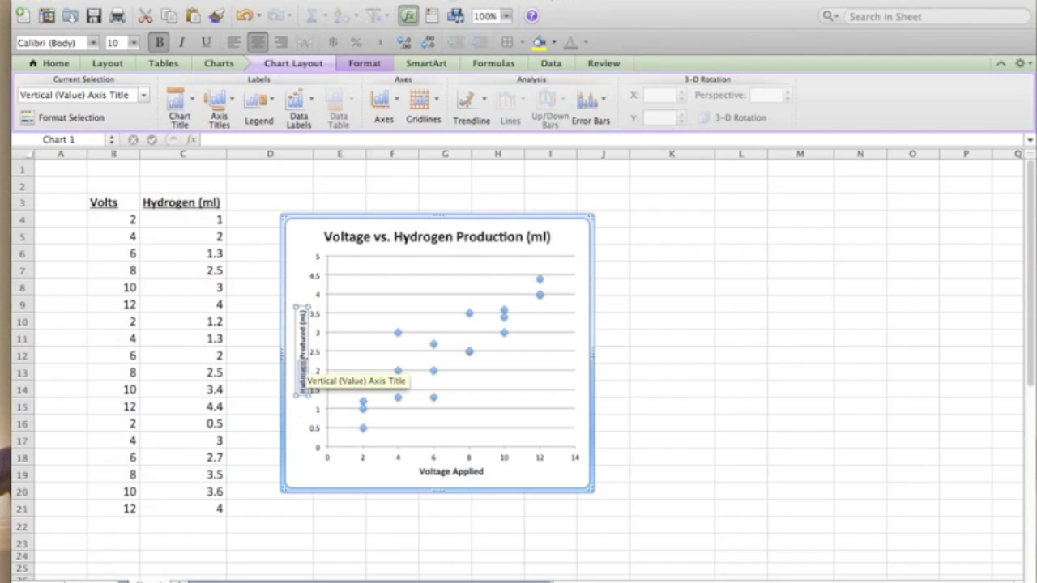
- Set the font size of the whole vertical axis title to 12
{"action": "left_click", "coordinate": [134, 42]}
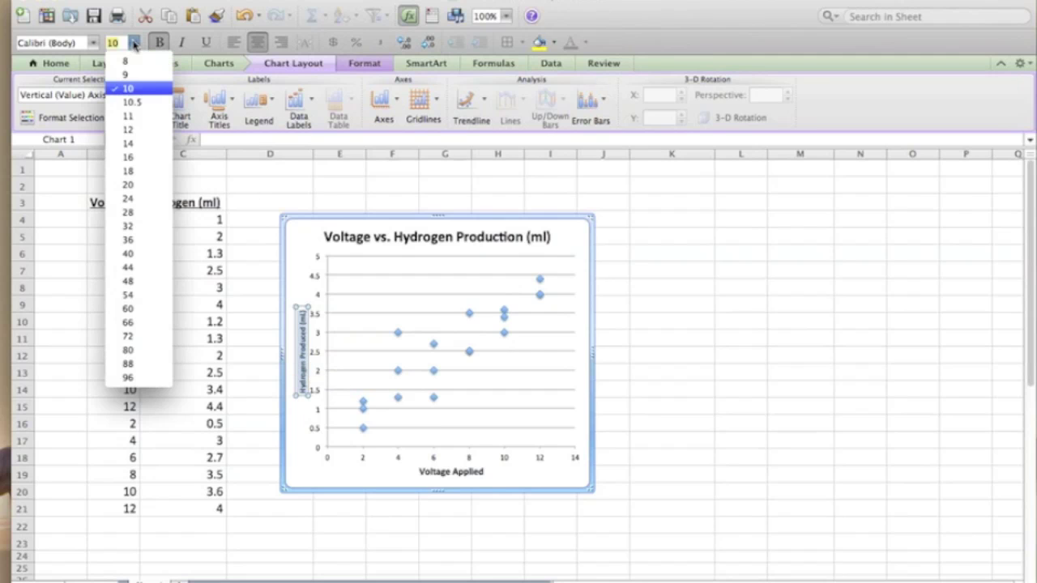
{"action": "left_click", "coordinate": [130, 130]}
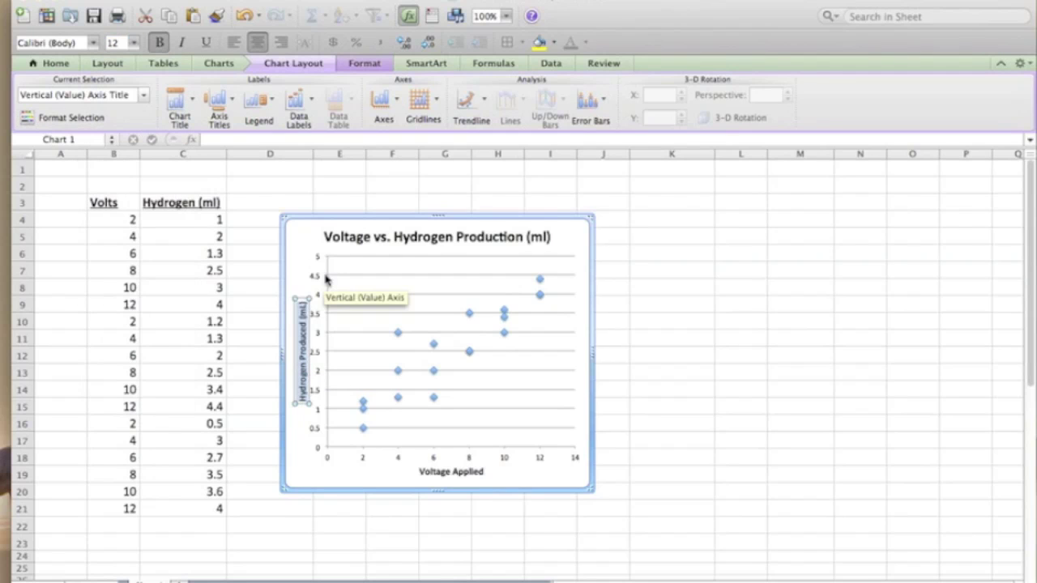
{"action": "left_click", "coordinate": [297, 230]}
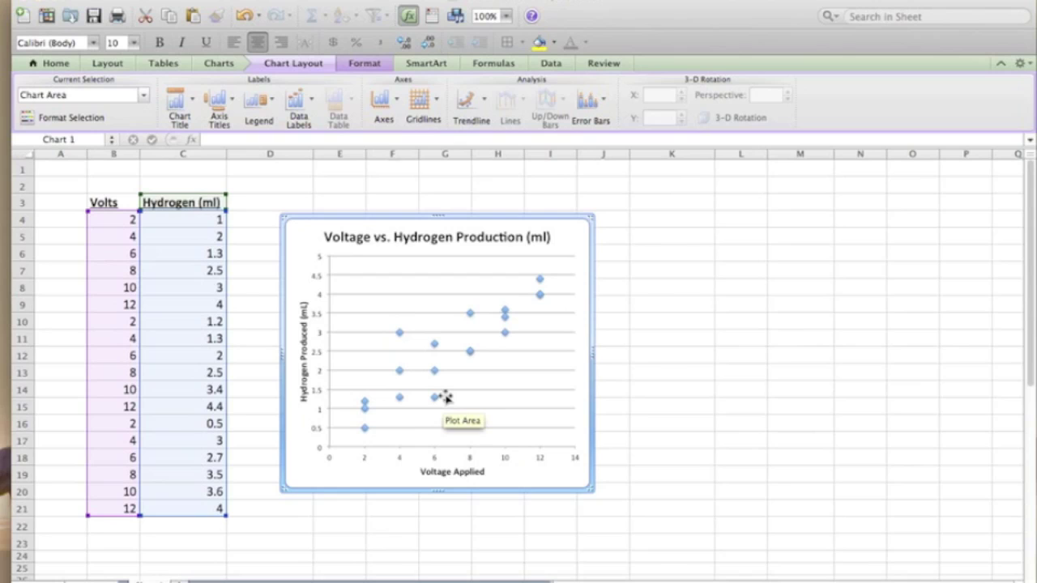
- Add a linear trendline to the chart's Hydrogen (ml) data series, keeping its settings dialog clear of the chart
{"action": "mouse_move", "coordinate": [406, 340]}
{"action": "left_click", "coordinate": [401, 336]}
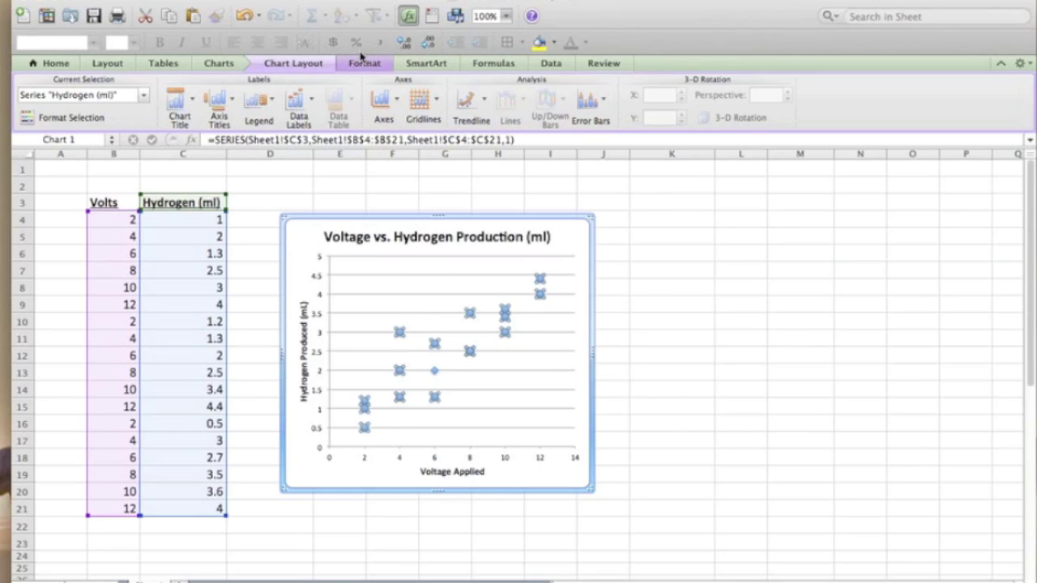
{"action": "left_click", "coordinate": [355, 0]}
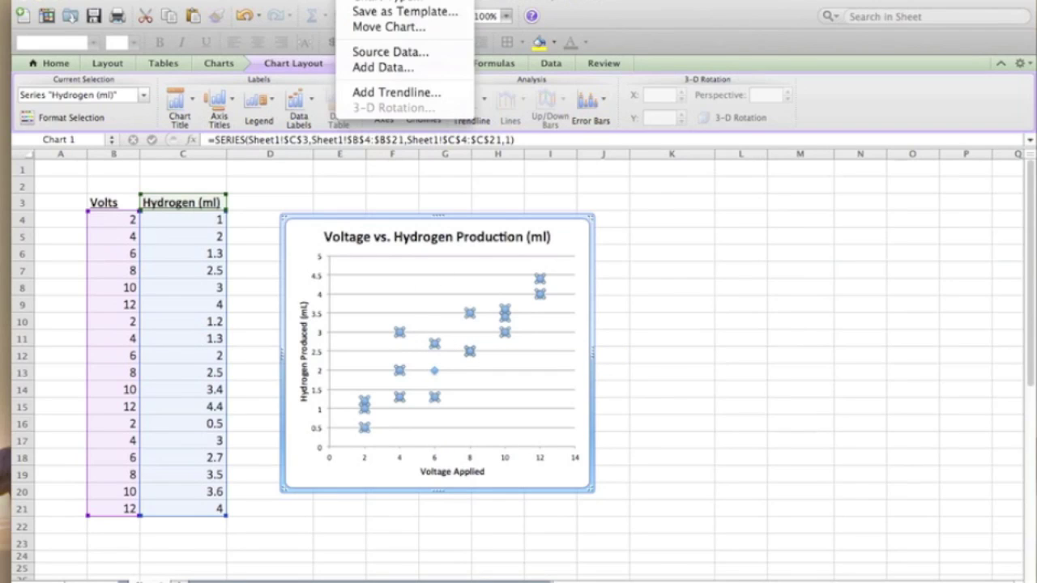
{"action": "left_click", "coordinate": [381, 92]}
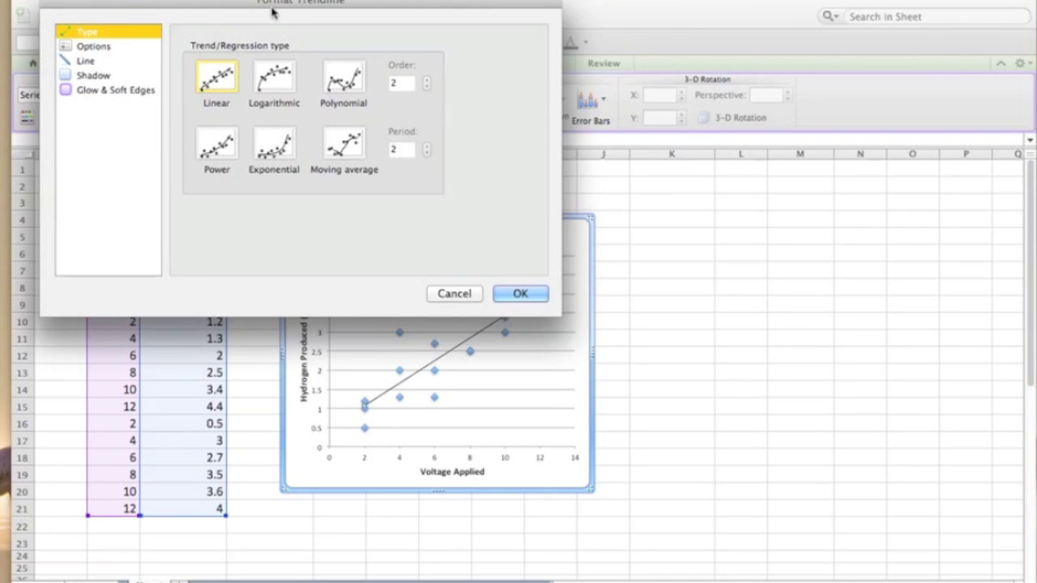
{"action": "left_click_drag", "start_coordinate": [276, 8], "coordinate": [651, 9]}
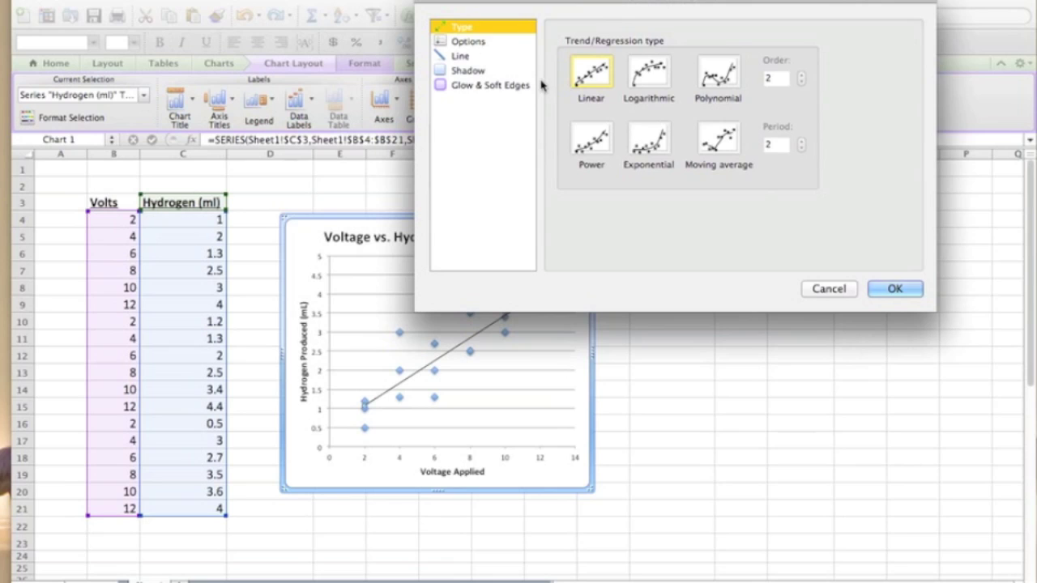
- Display the trendline's R-squared value on the chart and move its label just above the line's upper end
{"action": "left_click", "coordinate": [464, 40]}
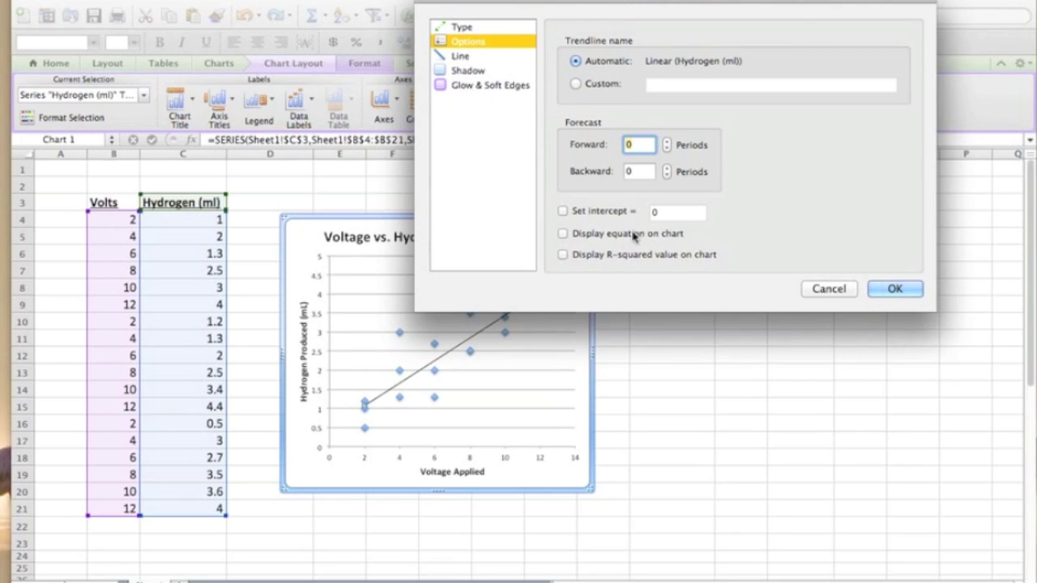
{"action": "left_click", "coordinate": [562, 255]}
{"action": "left_click", "coordinate": [888, 289]}
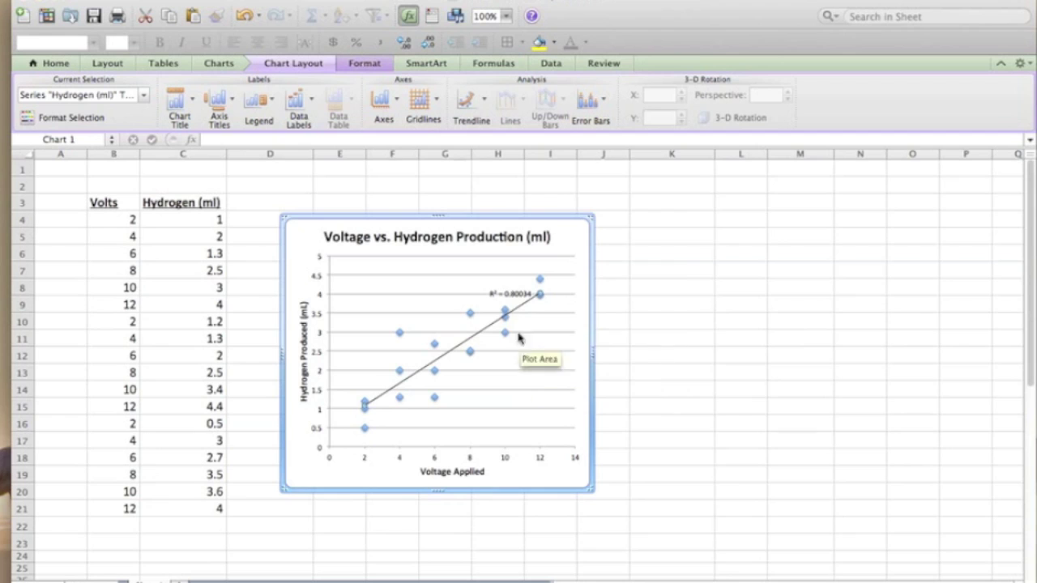
{"action": "left_click", "coordinate": [510, 295]}
{"action": "left_click_drag", "start_coordinate": [510, 297], "coordinate": [492, 282]}
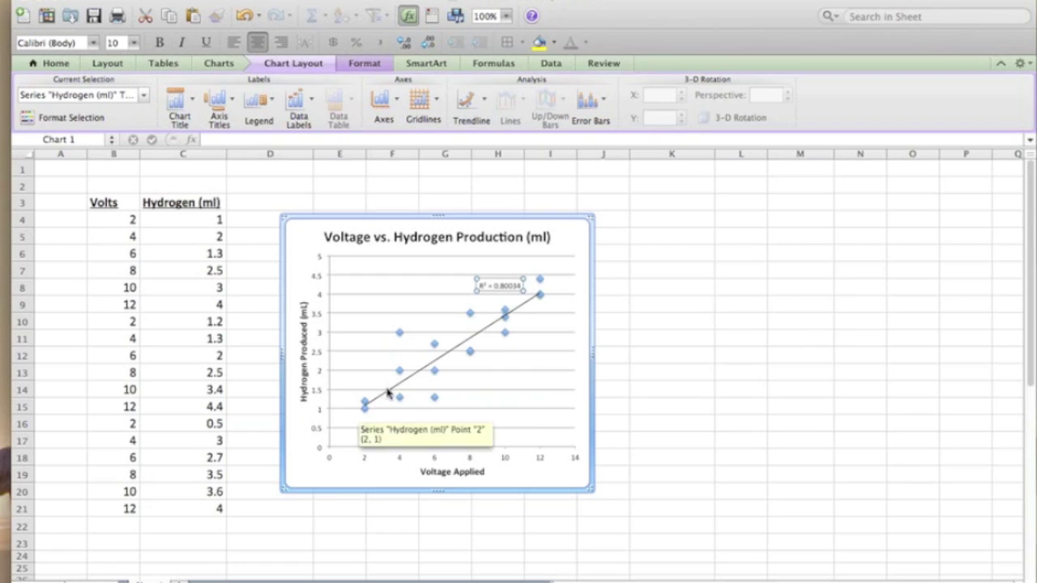